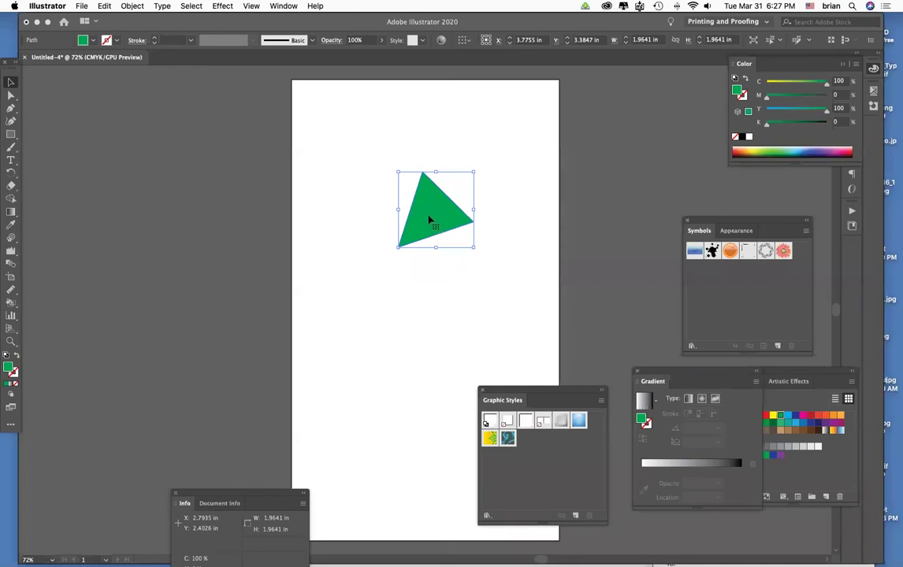
Save the green triangle as a dynamic symbol named New Symbol with the Movie Clip export type.
{"action": "left_click_drag", "start_coordinate": [444, 220], "coordinate": [728, 299]}
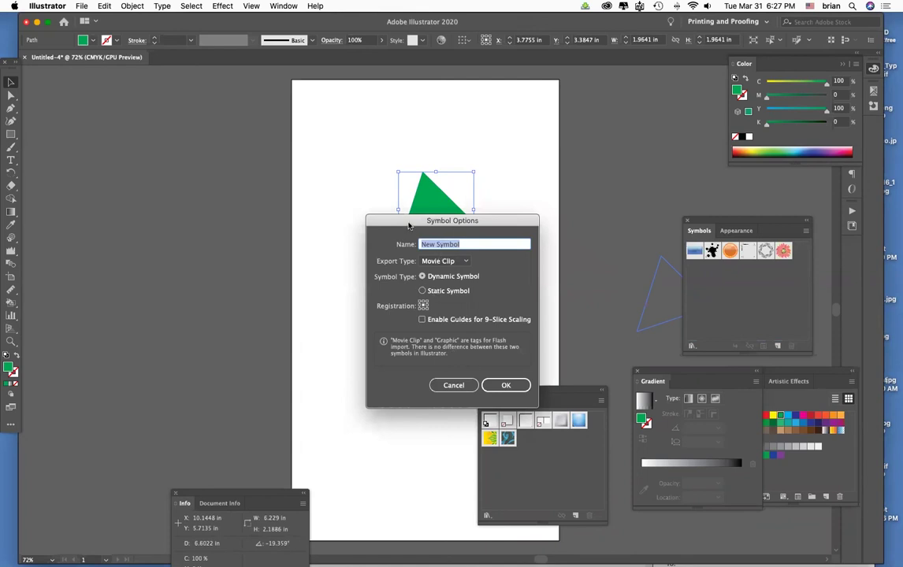
{"action": "left_click_drag", "start_coordinate": [408, 226], "coordinate": [492, 170]}
{"action": "left_click", "coordinate": [593, 330]}
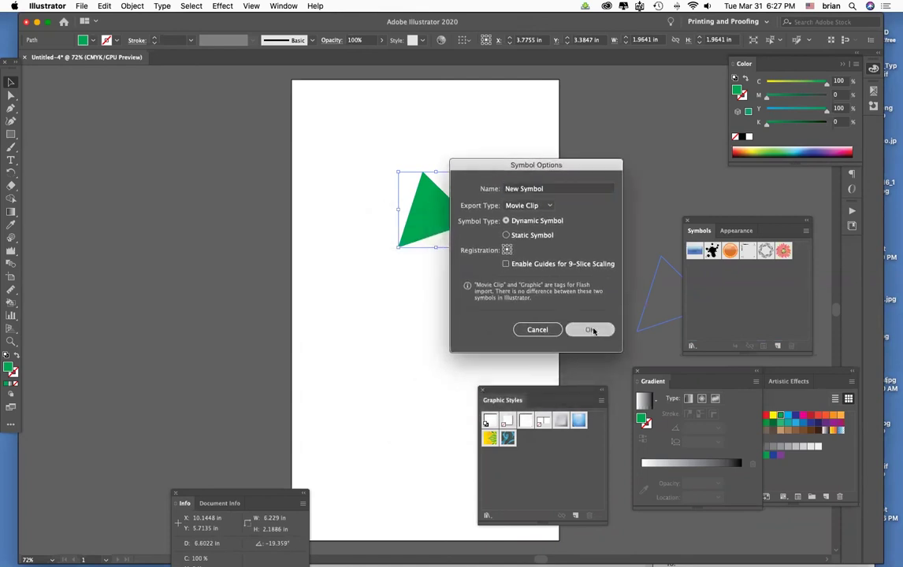
Place several instances of the new triangle symbol around the original triangle on the artboard.
{"action": "left_click_drag", "start_coordinate": [695, 270], "coordinate": [449, 322]}
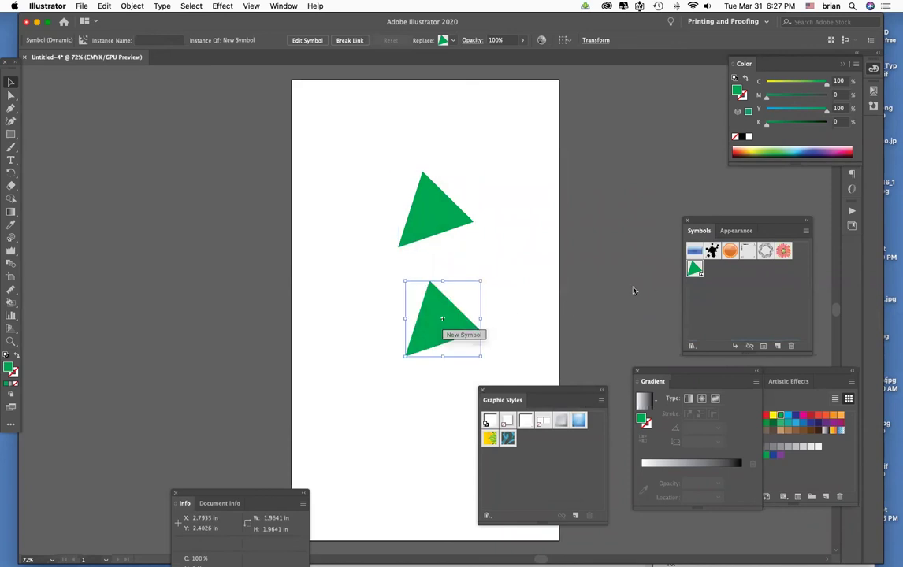
{"action": "left_click_drag", "start_coordinate": [501, 145], "coordinate": [501, 143]}
{"action": "left_click_drag", "start_coordinate": [695, 270], "coordinate": [354, 287]}
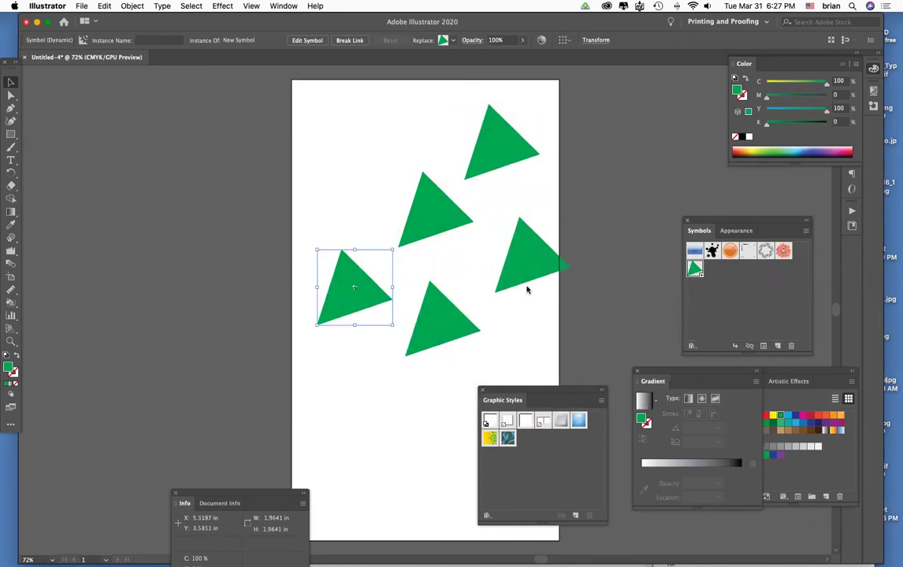
{"action": "left_click_drag", "start_coordinate": [699, 273], "coordinate": [340, 188]}
{"action": "left_click_drag", "start_coordinate": [695, 271], "coordinate": [392, 398]}
{"action": "left_click_drag", "start_coordinate": [671, 278], "coordinate": [521, 342]}
Try out an instance of the black Vector Grime splatter symbol and delete it along with all the triangles on the artboard.
{"action": "left_click_drag", "start_coordinate": [711, 253], "coordinate": [526, 189]}
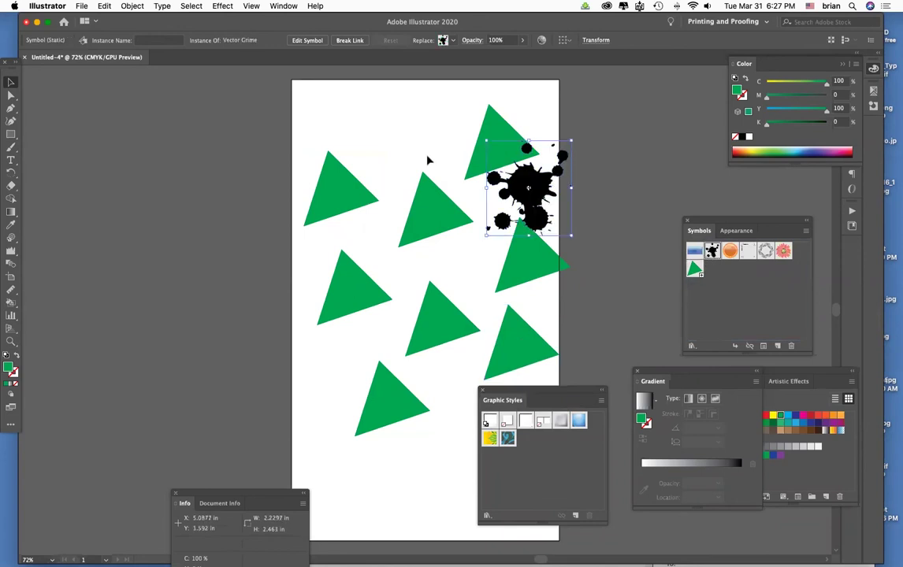
{"action": "key", "text": "Delete"}
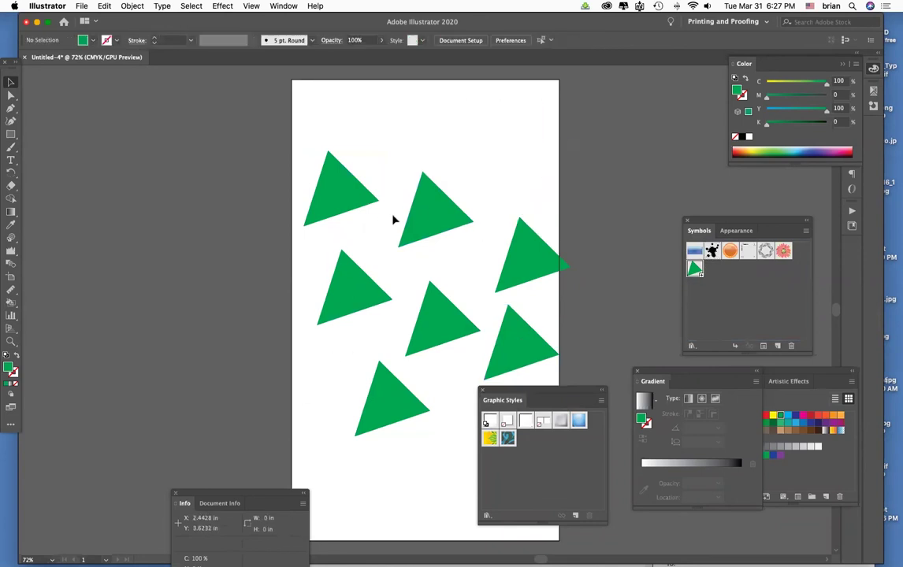
{"action": "left_click_drag", "start_coordinate": [269, 136], "coordinate": [550, 373]}
{"action": "key", "text": "Delete"}
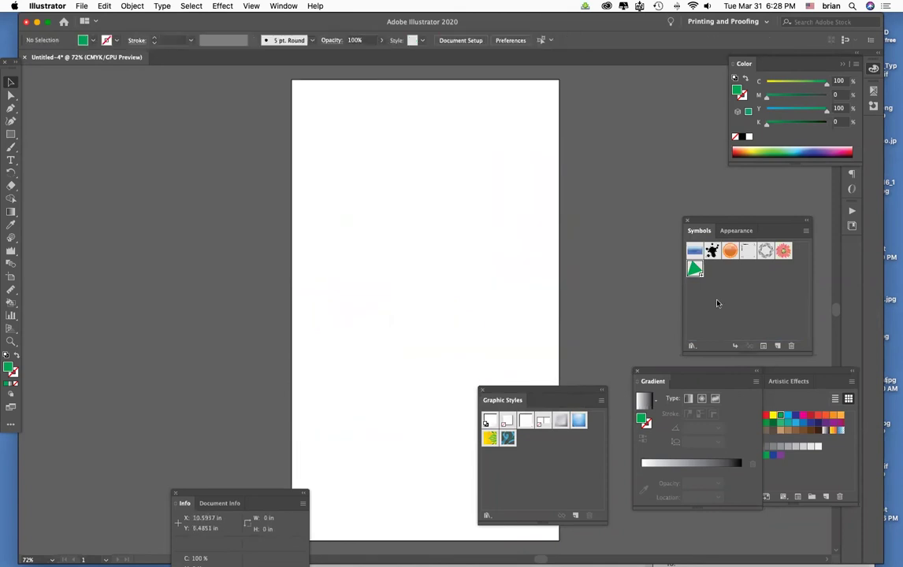
Place one triangle instance and edit its symbol definition, pulling the triangle's right corner inward until it is about 0.98 in wide.
{"action": "left_click_drag", "start_coordinate": [694, 269], "coordinate": [434, 245]}
{"action": "double_click", "coordinate": [455, 256]}
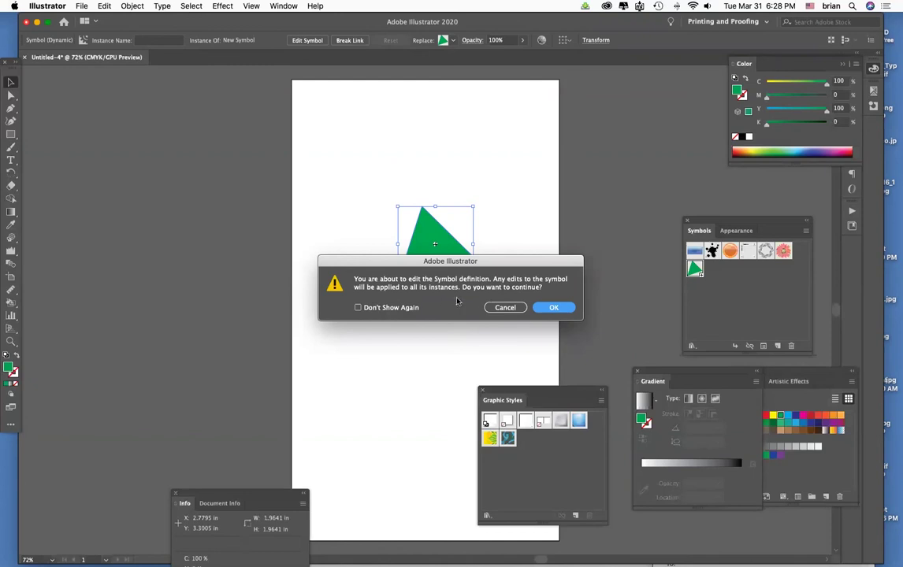
{"action": "left_click", "coordinate": [552, 308]}
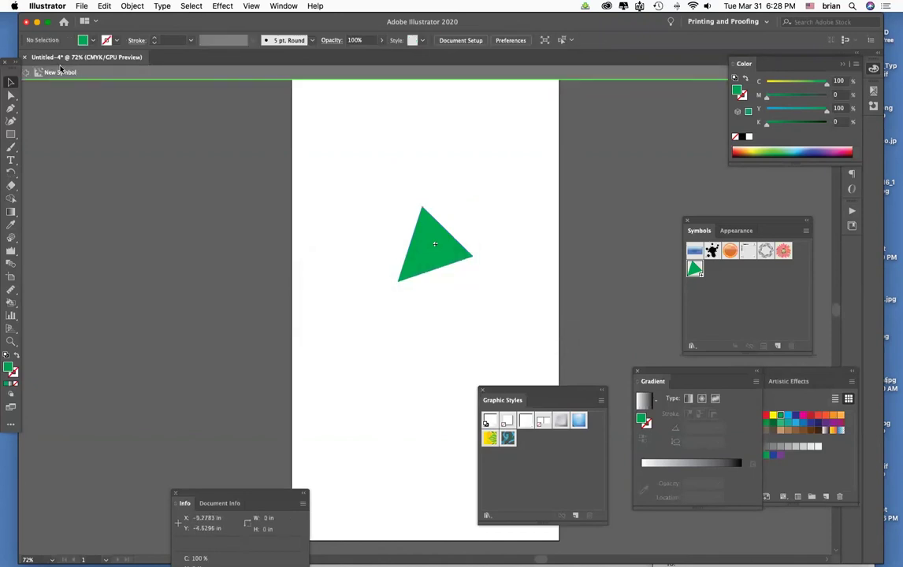
{"action": "left_click", "coordinate": [12, 96]}
{"action": "left_click", "coordinate": [472, 256]}
{"action": "left_click_drag", "start_coordinate": [472, 256], "coordinate": [436, 254]}
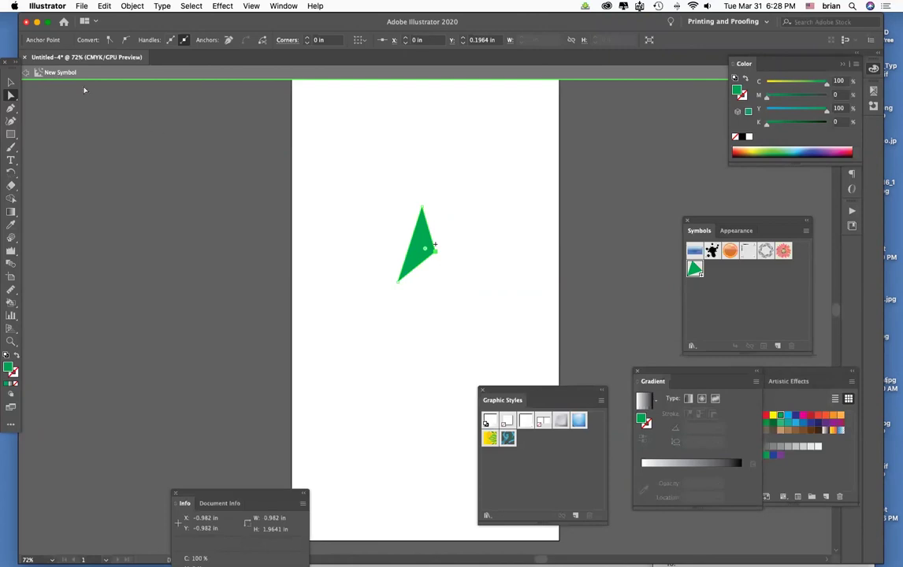
{"action": "left_click", "coordinate": [24, 73]}
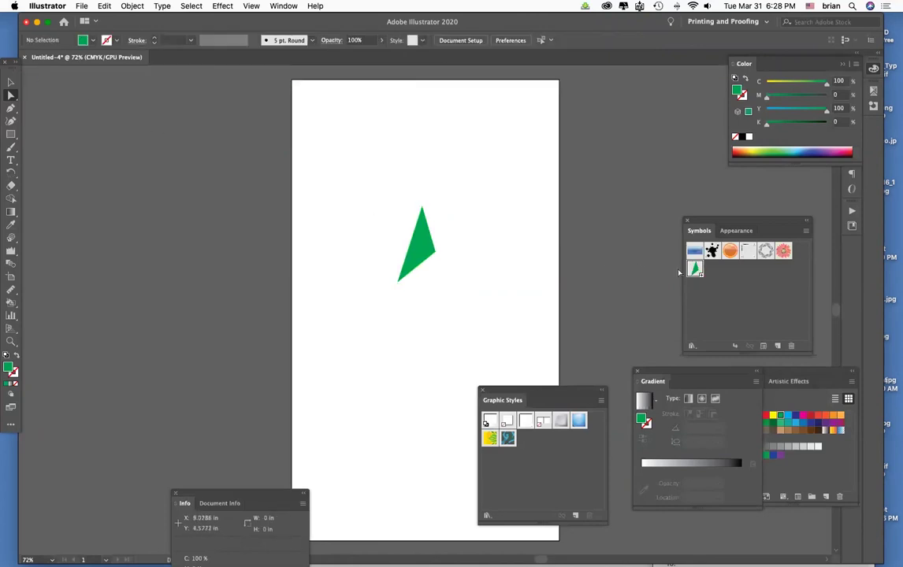
Place more instances of the narrowed triangle symbol and recolour its symbol definition magenta (C 0, M 100, Y 0, K 0).
{"action": "left_click_drag", "start_coordinate": [695, 270], "coordinate": [410, 185]}
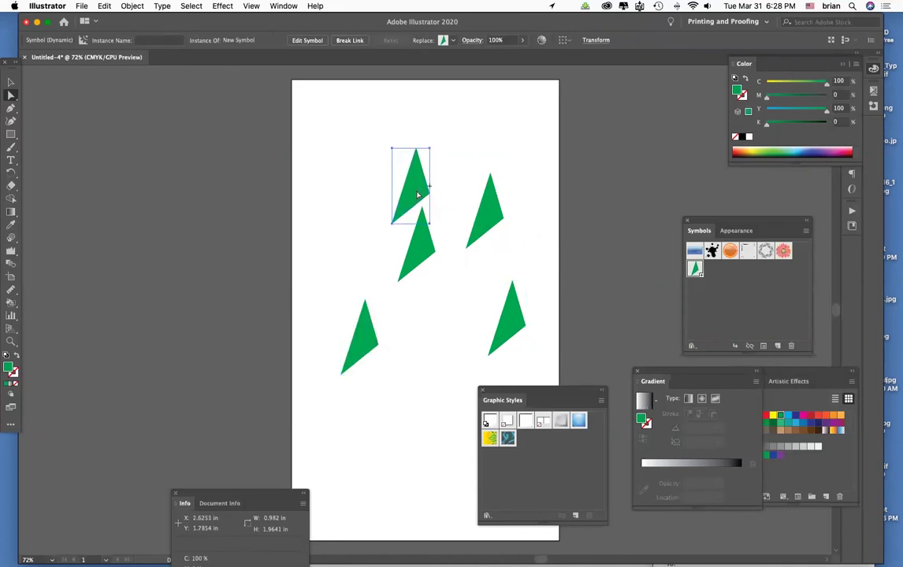
{"action": "double_click", "coordinate": [695, 270]}
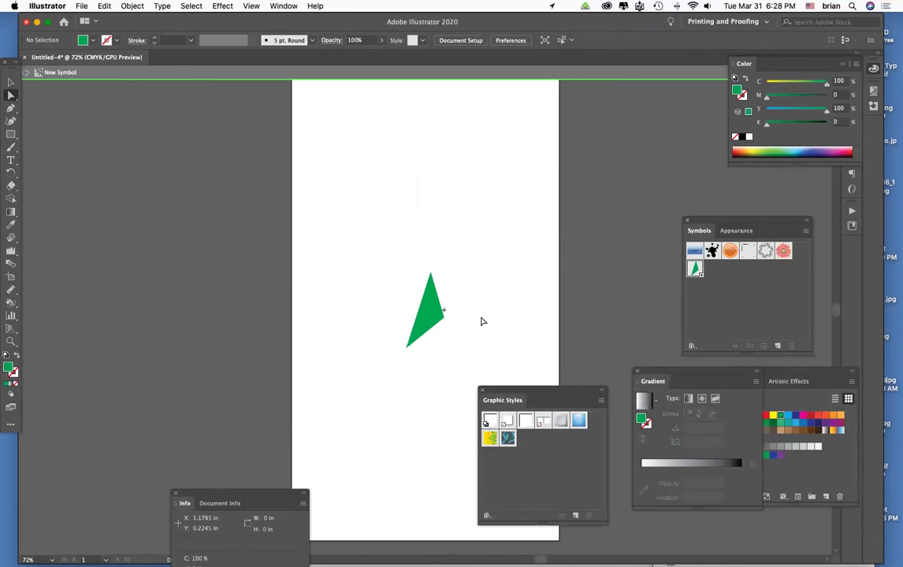
{"action": "left_click", "coordinate": [431, 312]}
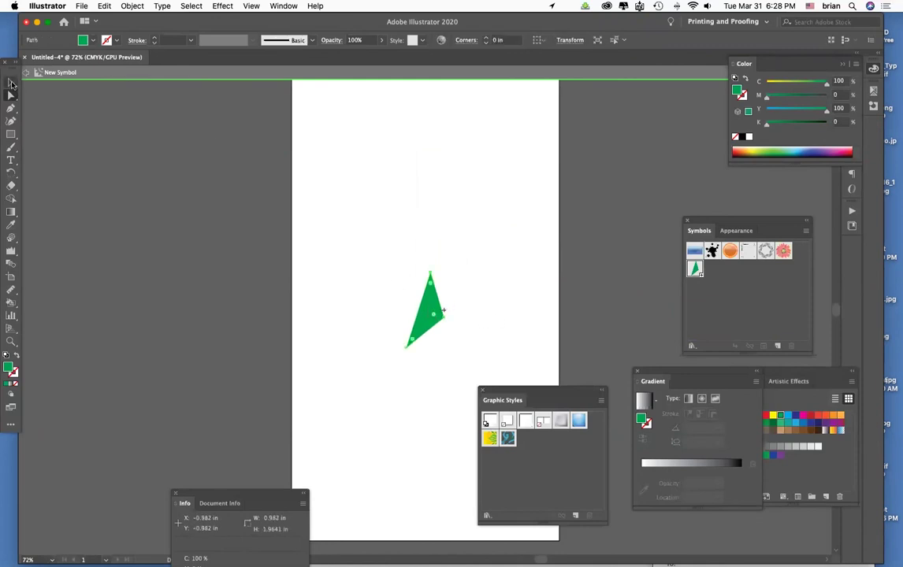
{"action": "left_click", "coordinate": [9, 81]}
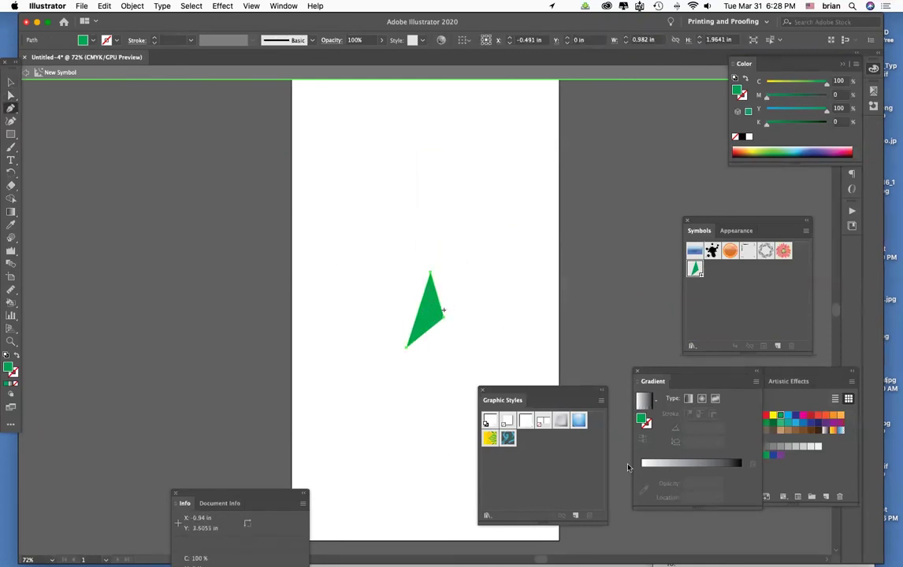
{"action": "left_click", "coordinate": [804, 423]}
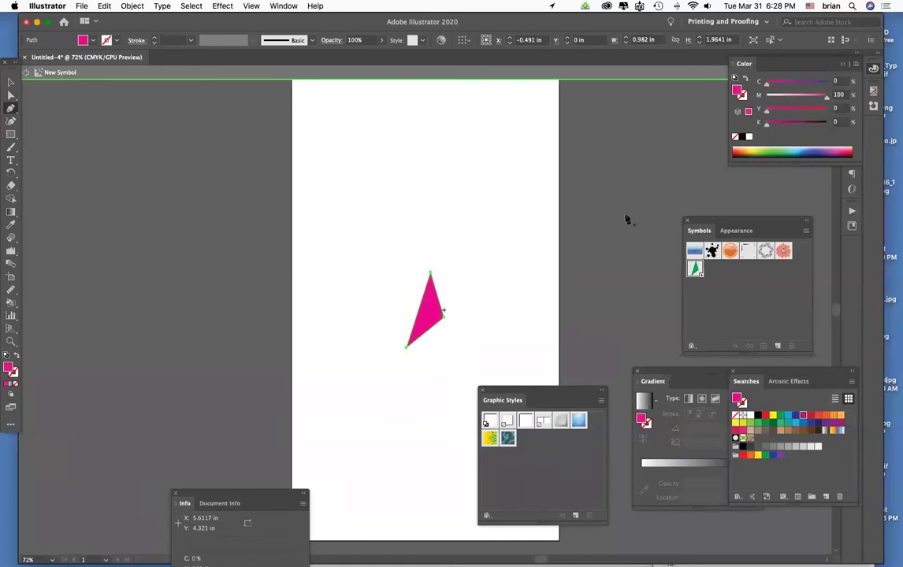
{"action": "left_click", "coordinate": [24, 74]}
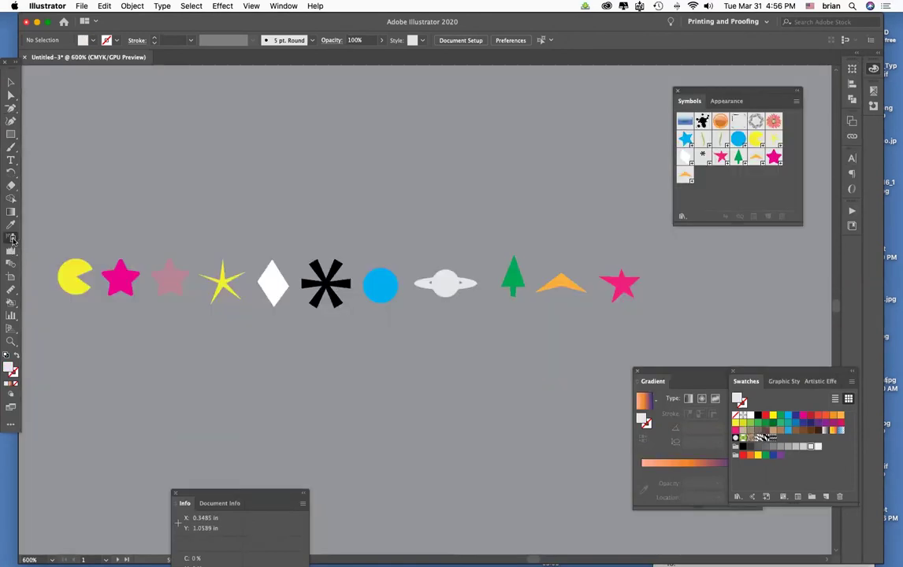
Examine the Symbol Sprayer tool group and the full list of available tools.
{"action": "left_click", "coordinate": [13, 241]}
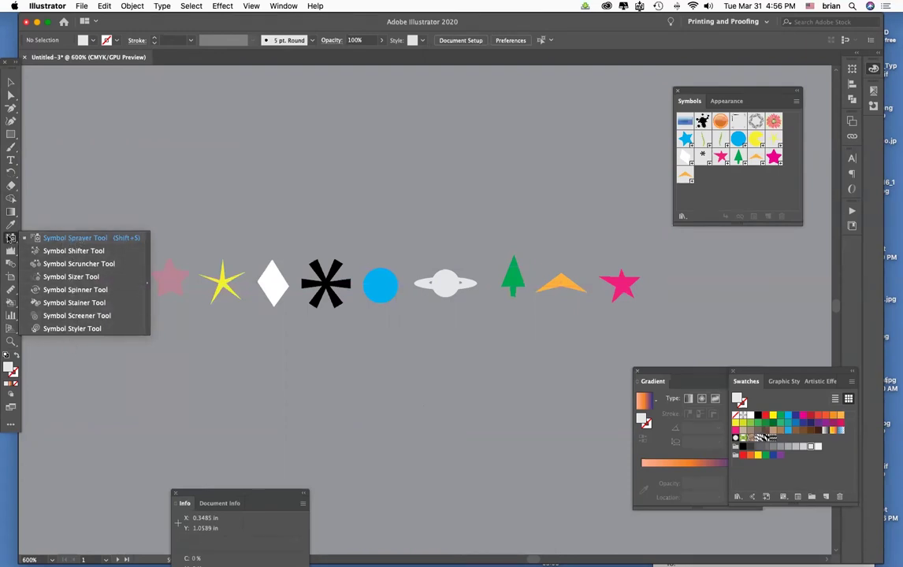
{"action": "left_click", "coordinate": [9, 427]}
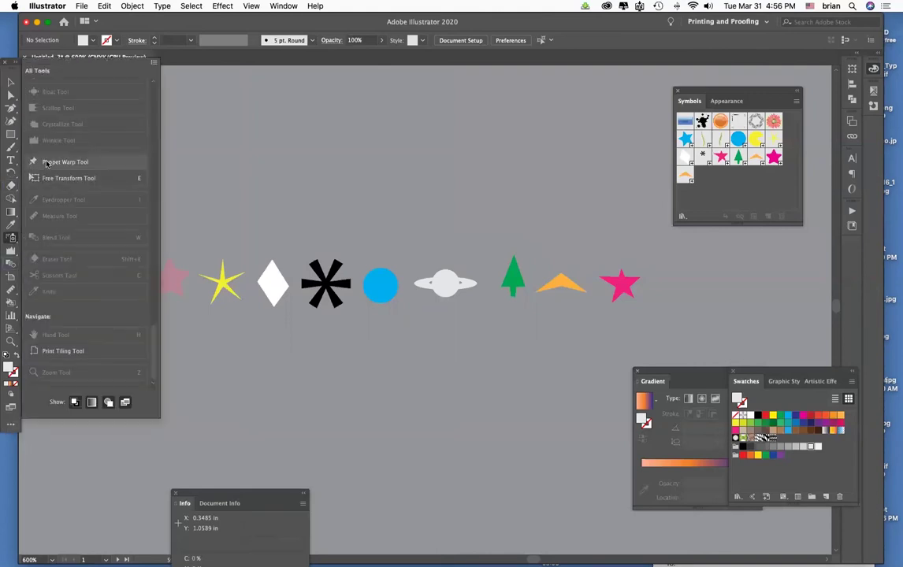
{"action": "mouse_move", "coordinate": [155, 350]}
{"action": "left_mouse_down"}
{"action": "mouse_move", "coordinate": [154, 293]}
{"action": "mouse_move", "coordinate": [156, 318]}
{"action": "left_mouse_up"}
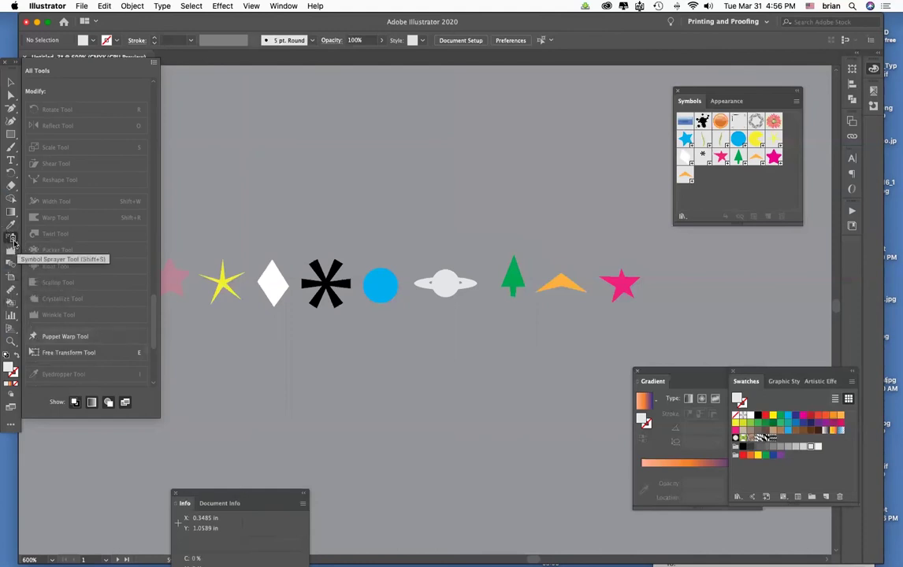
{"action": "left_click", "coordinate": [12, 239]}
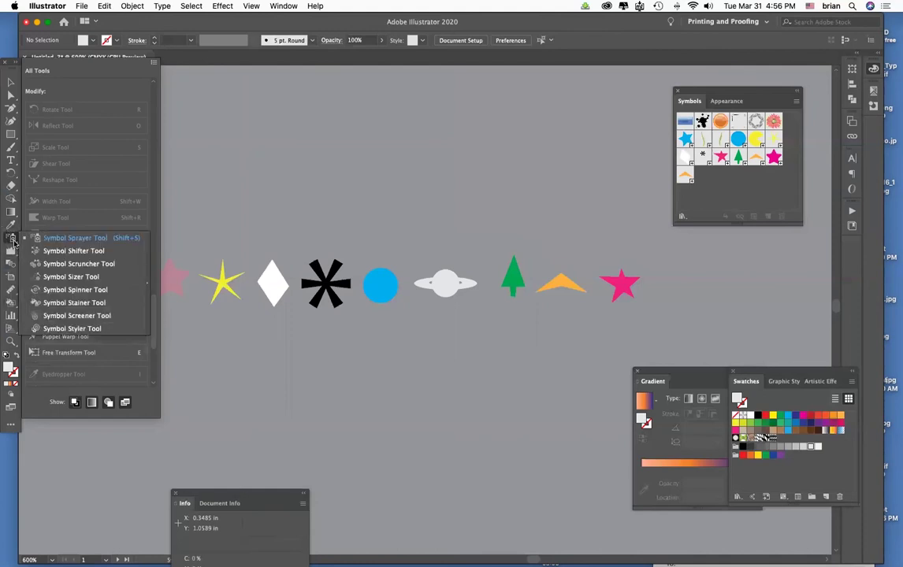
{"action": "left_click", "coordinate": [57, 240]}
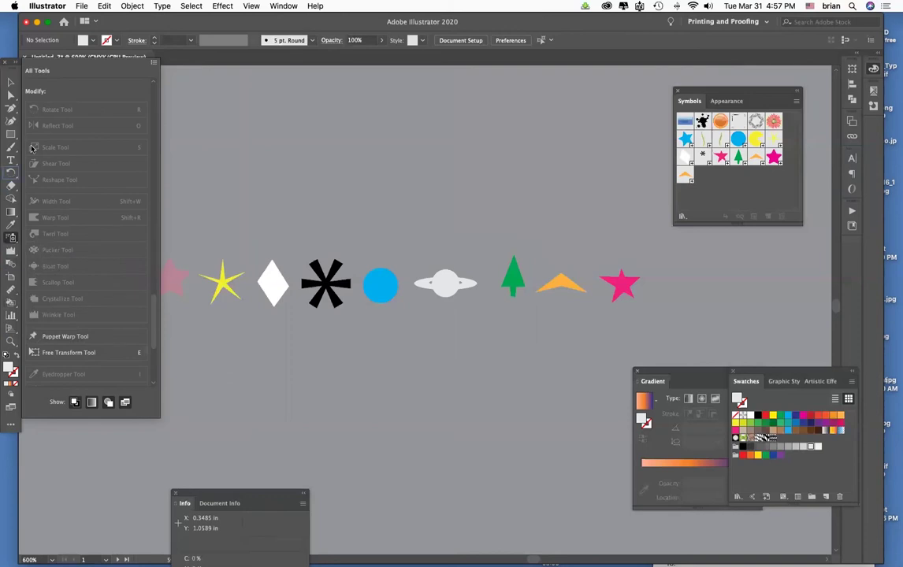
{"action": "left_click", "coordinate": [11, 426]}
Save the grey ringed-planet artwork as a dynamic symbol named New Symbol 7.
{"action": "left_click", "coordinate": [11, 82]}
{"action": "left_click_drag", "start_coordinate": [710, 95], "coordinate": [719, 226]}
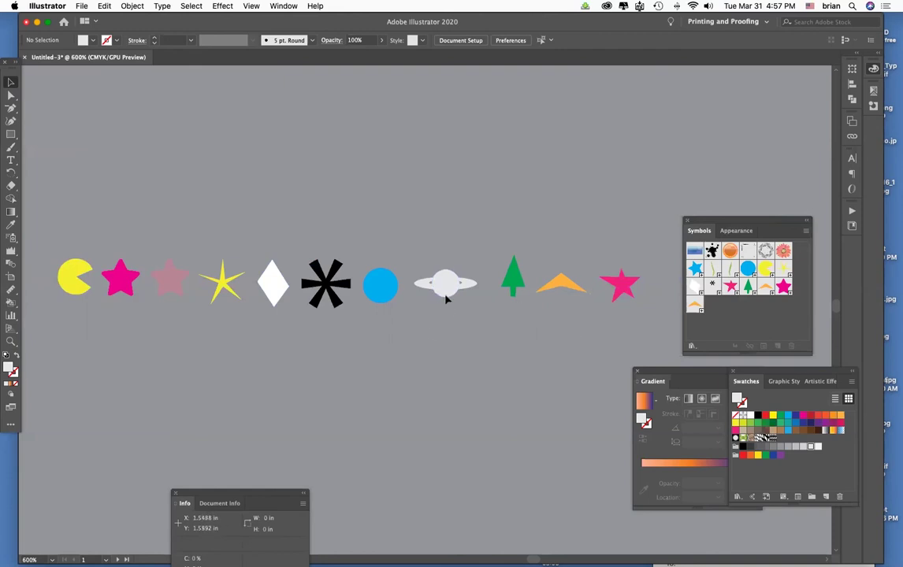
{"action": "left_click", "coordinate": [468, 289]}
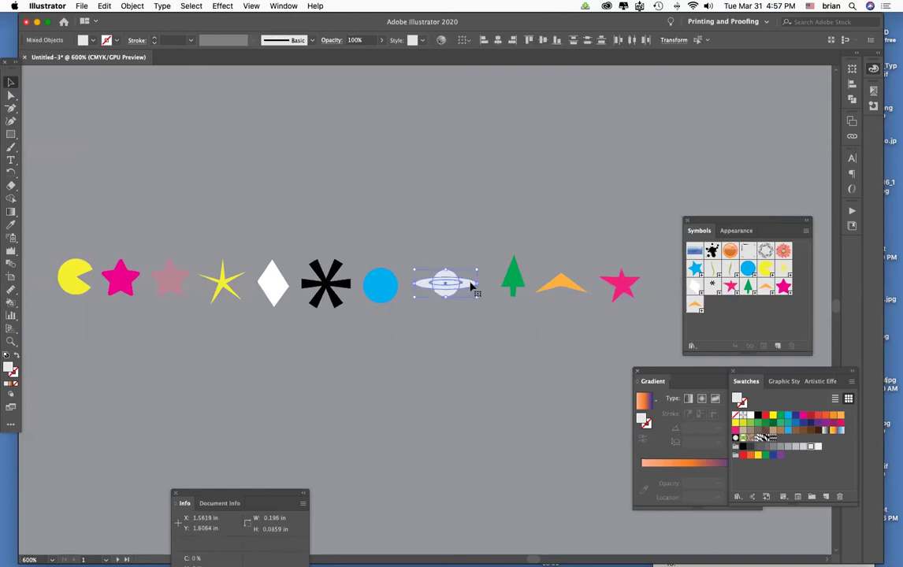
{"action": "left_click_drag", "start_coordinate": [471, 286], "coordinate": [712, 312]}
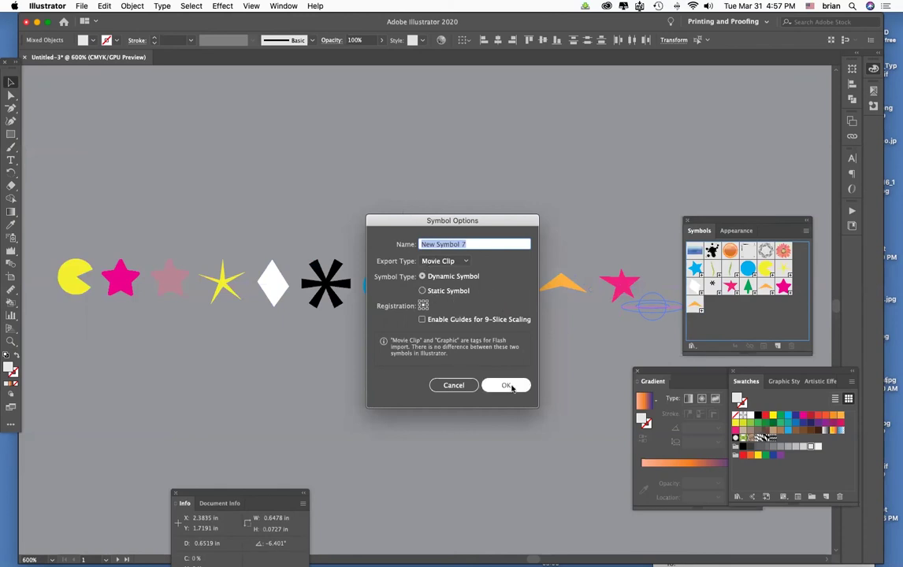
{"action": "key", "text": "Return"}
Place two ringed-planet instances, one green grass-blade instance and one pink star instance above the row of shapes.
{"action": "left_click_drag", "start_coordinate": [713, 308], "coordinate": [444, 199]}
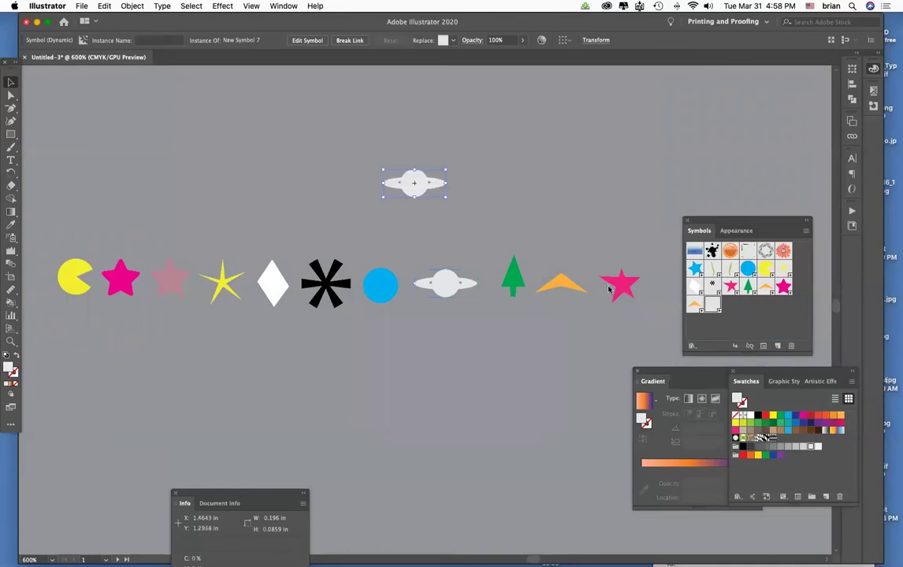
{"action": "left_click_drag", "start_coordinate": [712, 305], "coordinate": [626, 175]}
{"action": "left_click_drag", "start_coordinate": [734, 269], "coordinate": [632, 178]}
{"action": "left_click_drag", "start_coordinate": [733, 290], "coordinate": [629, 197]}
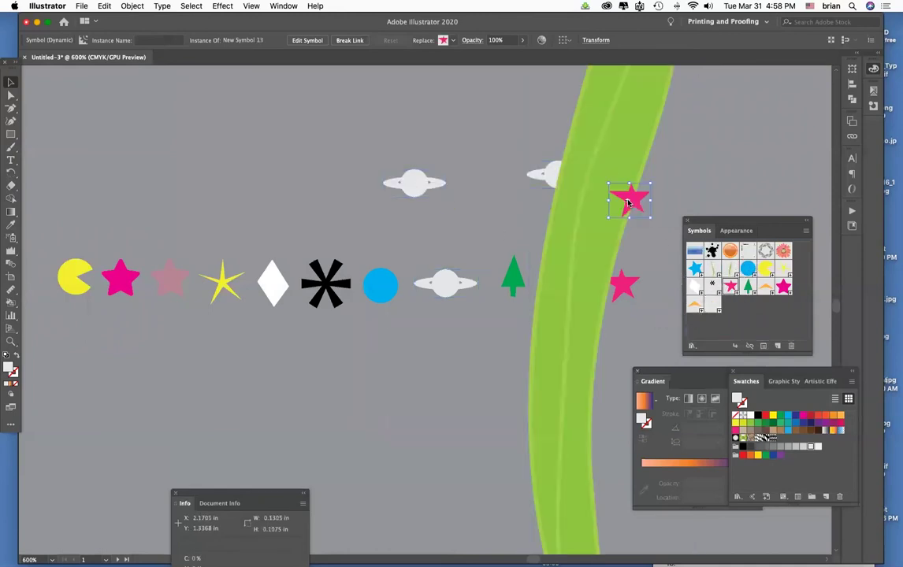
Spray green tree symbols across the blank white artboard with the Symbol Sprayer, covering an area about 1.9 by 0.8 in.
{"action": "key", "text": "super+minus"}
{"action": "key", "text": "super+minus"}
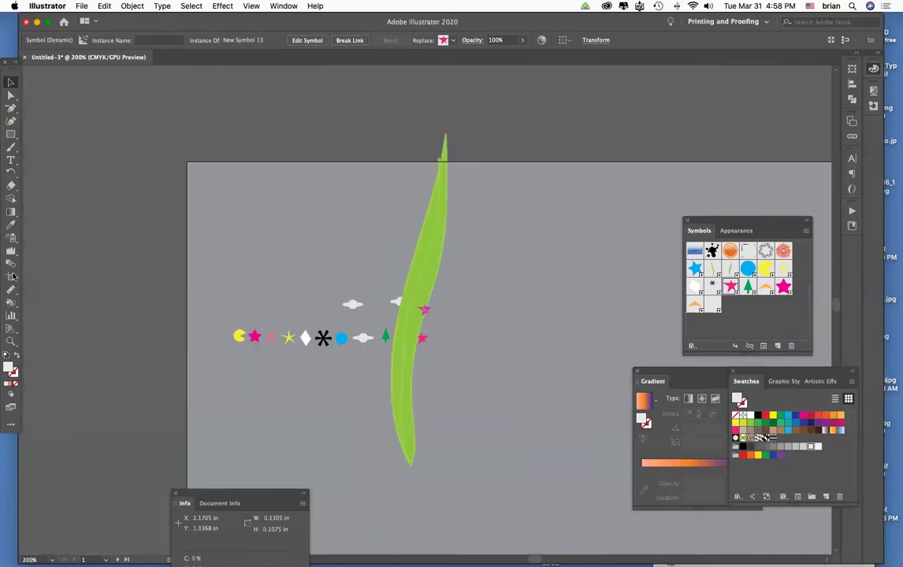
{"action": "left_click_drag", "start_coordinate": [535, 559], "coordinate": [569, 559]}
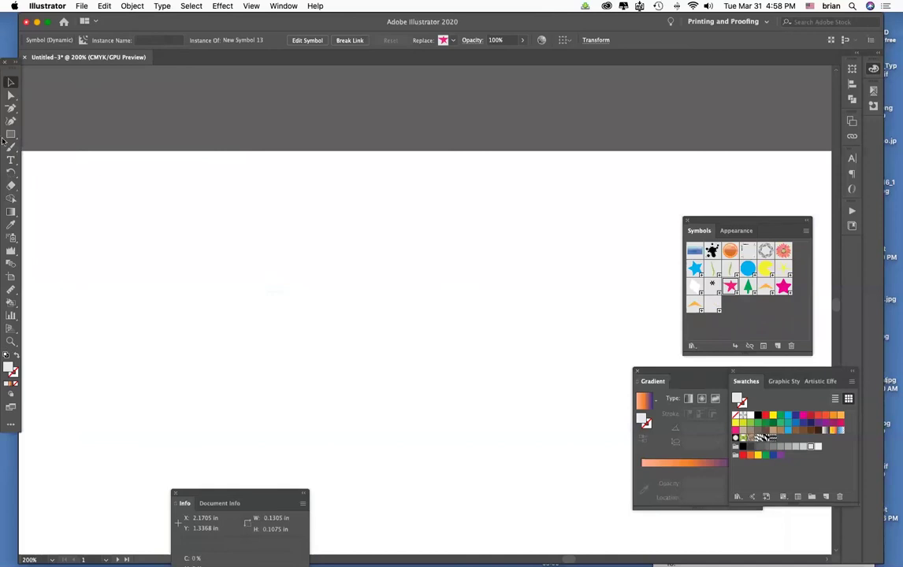
{"action": "left_click", "coordinate": [10, 213]}
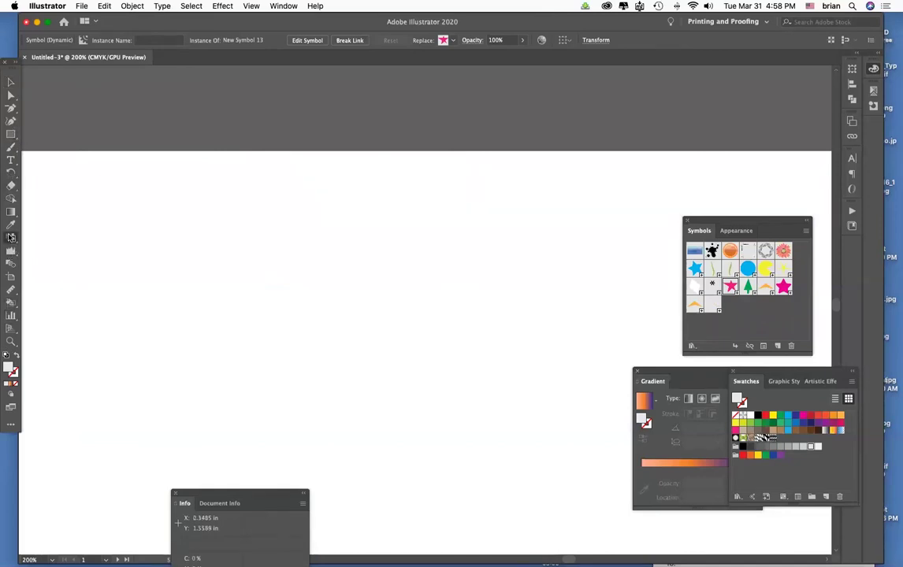
{"action": "left_click", "coordinate": [748, 288]}
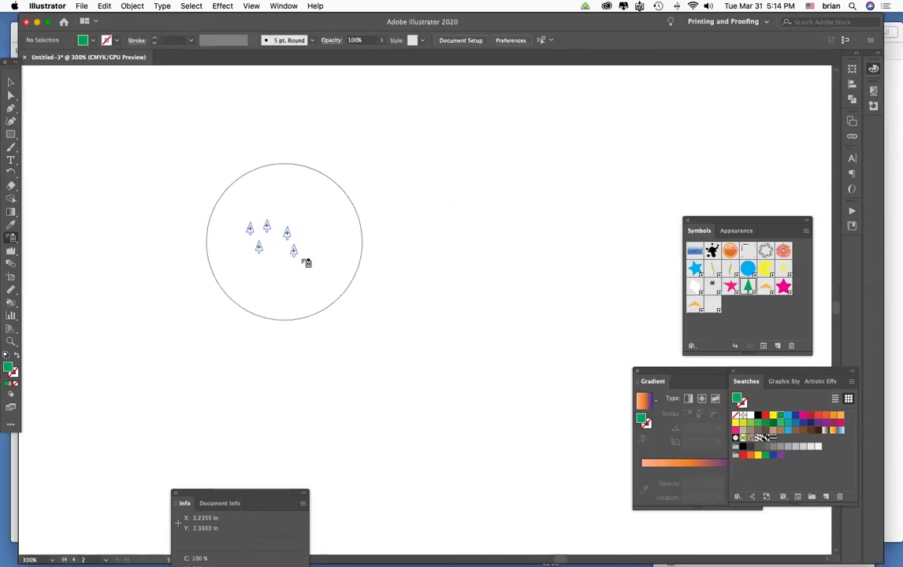
{"action": "mouse_move", "coordinate": [307, 260]}
{"action": "left_mouse_down"}
{"action": "mouse_move", "coordinate": [516, 294]}
{"action": "mouse_move", "coordinate": [343, 302]}
{"action": "mouse_move", "coordinate": [550, 302]}
{"action": "mouse_move", "coordinate": [536, 283]}
{"action": "left_mouse_up"}
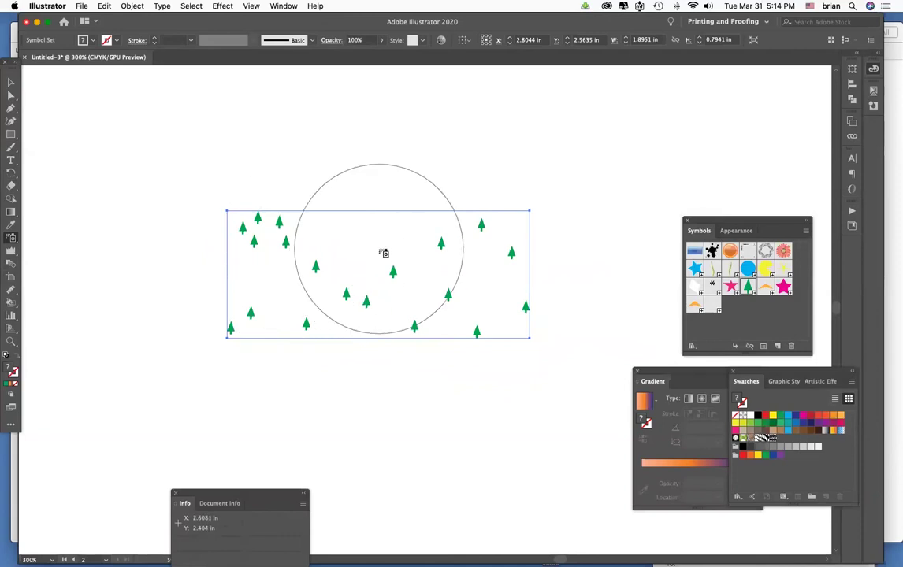
Reduce the Symbol Sprayer's brush diameter and spray more trees, extending the set to about 3.4 by 1.4 in.
{"action": "key", "text": "bracketleft"}
{"action": "key", "text": "bracketleft"}
{"action": "key", "text": "bracketright"}
{"action": "key", "text": "bracketleft"}
{"action": "key", "text": "bracketleft"}
{"action": "mouse_move", "coordinate": [365, 260]}
{"action": "left_mouse_down"}
{"action": "mouse_move", "coordinate": [389, 279]}
{"action": "mouse_move", "coordinate": [514, 270]}
{"action": "mouse_move", "coordinate": [225, 268]}
{"action": "mouse_move", "coordinate": [211, 290]}
{"action": "mouse_move", "coordinate": [385, 320]}
{"action": "mouse_move", "coordinate": [367, 302]}
{"action": "mouse_move", "coordinate": [401, 260]}
{"action": "mouse_move", "coordinate": [309, 244]}
{"action": "mouse_move", "coordinate": [422, 260]}
{"action": "mouse_move", "coordinate": [276, 228]}
{"action": "mouse_move", "coordinate": [248, 268]}
{"action": "mouse_move", "coordinate": [321, 268]}
{"action": "mouse_move", "coordinate": [95, 302]}
{"action": "mouse_move", "coordinate": [436, 343]}
{"action": "mouse_move", "coordinate": [512, 307]}
{"action": "left_mouse_up"}
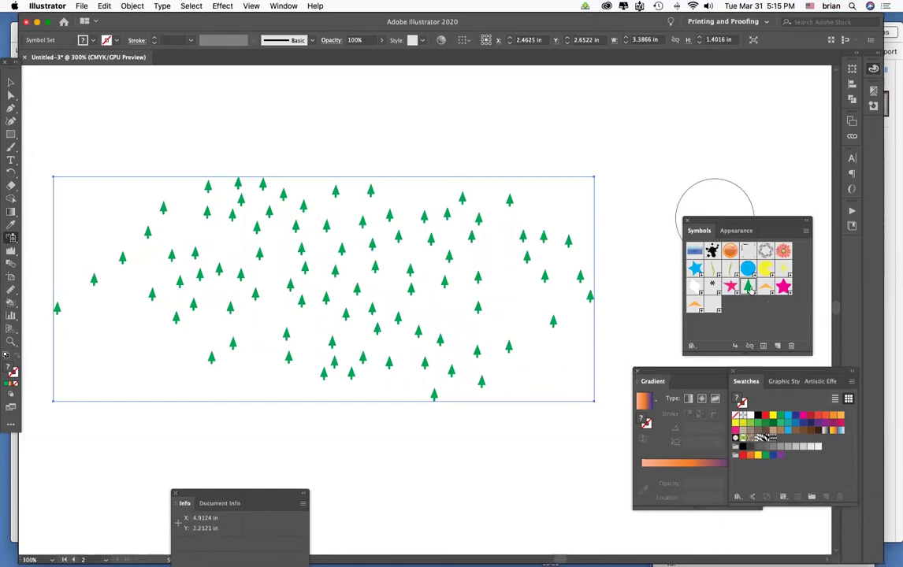
Remove trees from the left part of the sprayed set and spray additional trees across it, reaching about 2.9 by 1.7 in.
{"action": "mouse_move", "coordinate": [210, 210]}
{"action": "left_mouse_down"}
{"action": "mouse_move", "coordinate": [308, 213]}
{"action": "mouse_move", "coordinate": [256, 207]}
{"action": "mouse_move", "coordinate": [171, 228]}
{"action": "mouse_move", "coordinate": [60, 308]}
{"action": "left_mouse_up"}
{"action": "mouse_move", "coordinate": [154, 274]}
{"action": "left_mouse_down"}
{"action": "mouse_move", "coordinate": [214, 209]}
{"action": "mouse_move", "coordinate": [216, 249]}
{"action": "mouse_move", "coordinate": [311, 236]}
{"action": "left_mouse_up"}
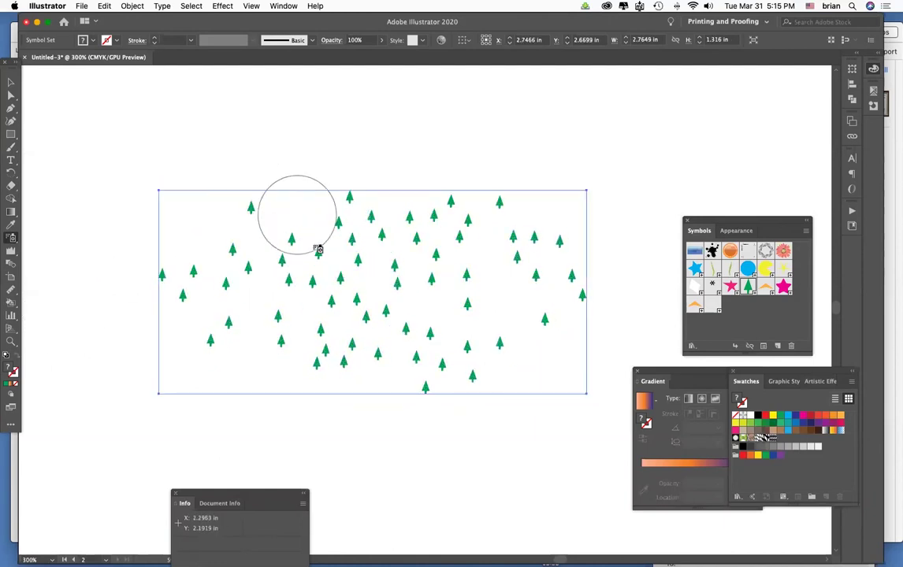
{"action": "mouse_move", "coordinate": [447, 232]}
{"action": "left_mouse_down"}
{"action": "mouse_move", "coordinate": [475, 219]}
{"action": "mouse_move", "coordinate": [520, 256]}
{"action": "left_mouse_up"}
{"action": "mouse_move", "coordinate": [351, 288]}
{"action": "left_mouse_down"}
{"action": "mouse_move", "coordinate": [362, 274]}
{"action": "mouse_move", "coordinate": [477, 293]}
{"action": "mouse_move", "coordinate": [306, 207]}
{"action": "mouse_move", "coordinate": [357, 260]}
{"action": "mouse_move", "coordinate": [338, 262]}
{"action": "mouse_move", "coordinate": [459, 288]}
{"action": "mouse_move", "coordinate": [231, 202]}
{"action": "left_mouse_up"}
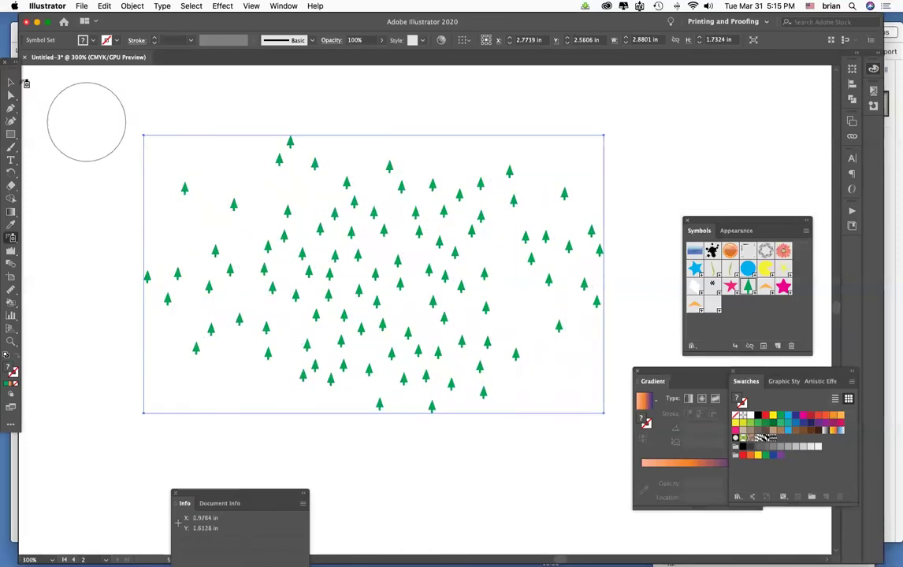
Enter isolation mode on the tree symbol set and shift the whole set about 0.13 in to the left.
{"action": "left_click", "coordinate": [11, 82]}
{"action": "left_click", "coordinate": [189, 180]}
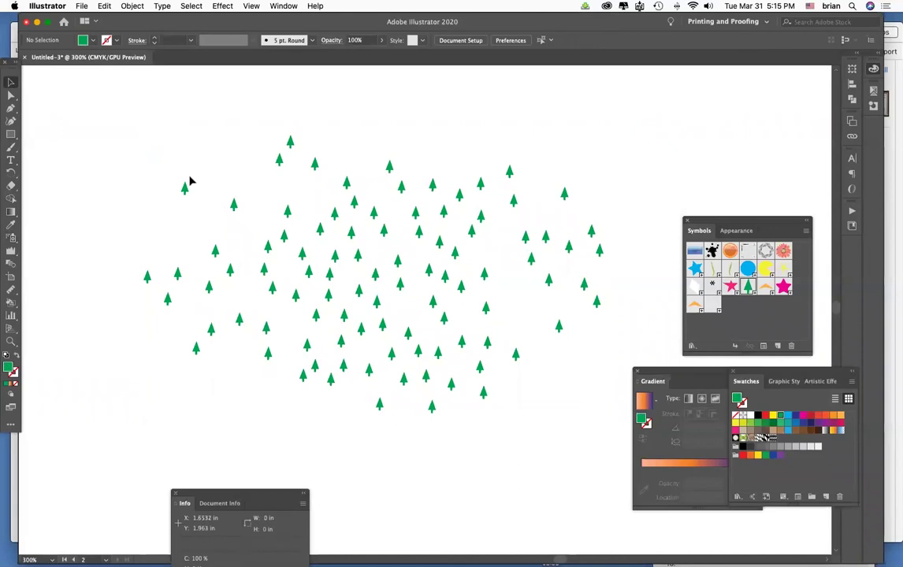
{"action": "double_click", "coordinate": [315, 166]}
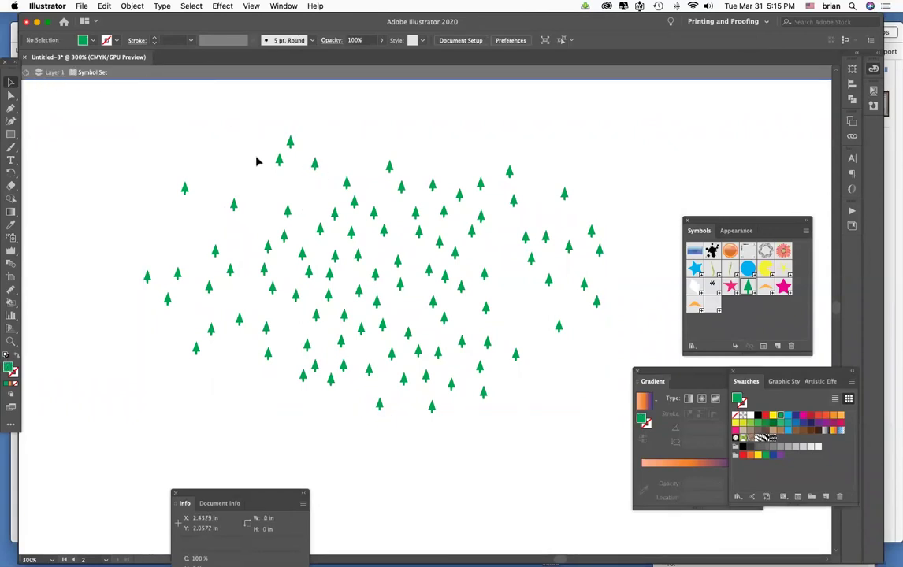
{"action": "left_click", "coordinate": [282, 164]}
{"action": "left_click", "coordinate": [221, 123]}
{"action": "left_click_drag", "start_coordinate": [278, 162], "coordinate": [258, 161]}
Try to select an individual tree inside the symbol set with Direct Selection.
{"action": "key", "text": "a"}
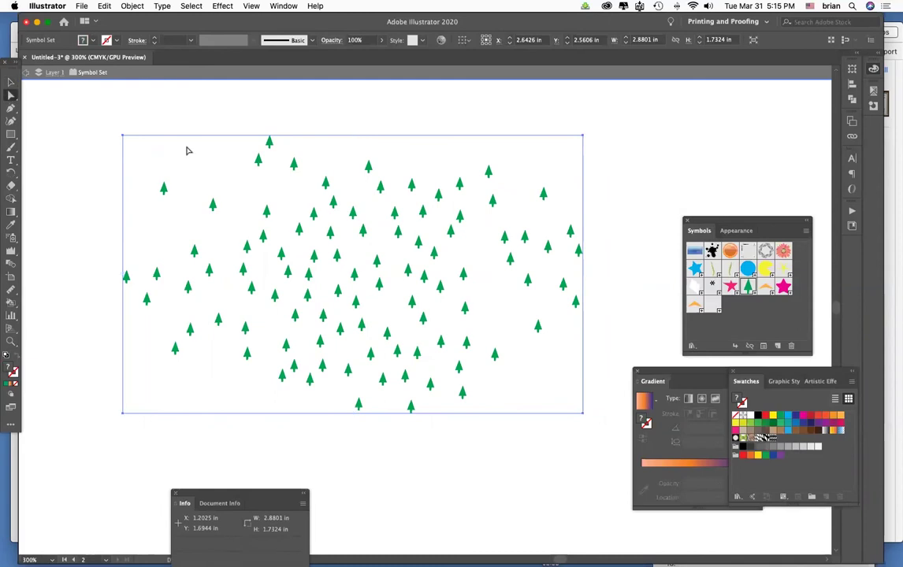
{"action": "left_click", "coordinate": [264, 167]}
{"action": "left_click", "coordinate": [269, 143]}
{"action": "left_click", "coordinate": [132, 6]}
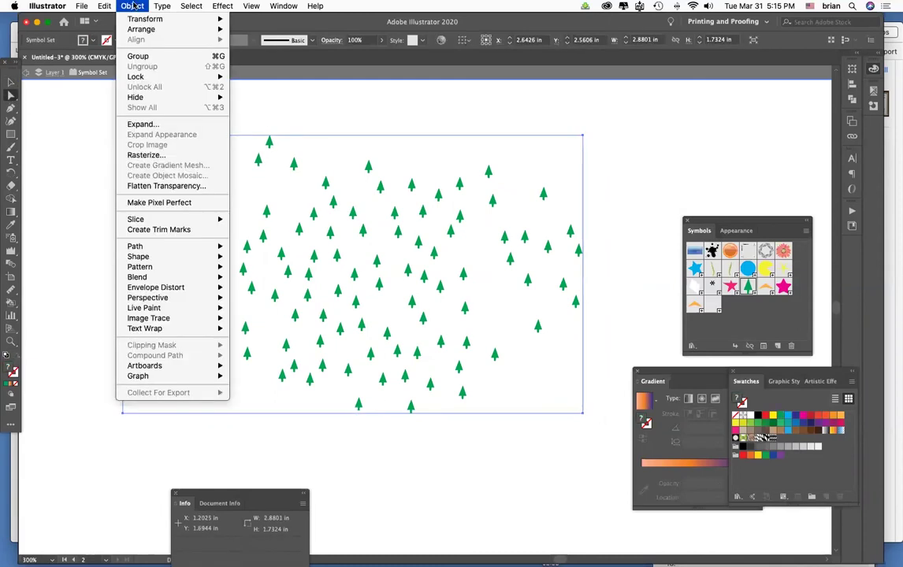
{"action": "left_click", "coordinate": [156, 123]}
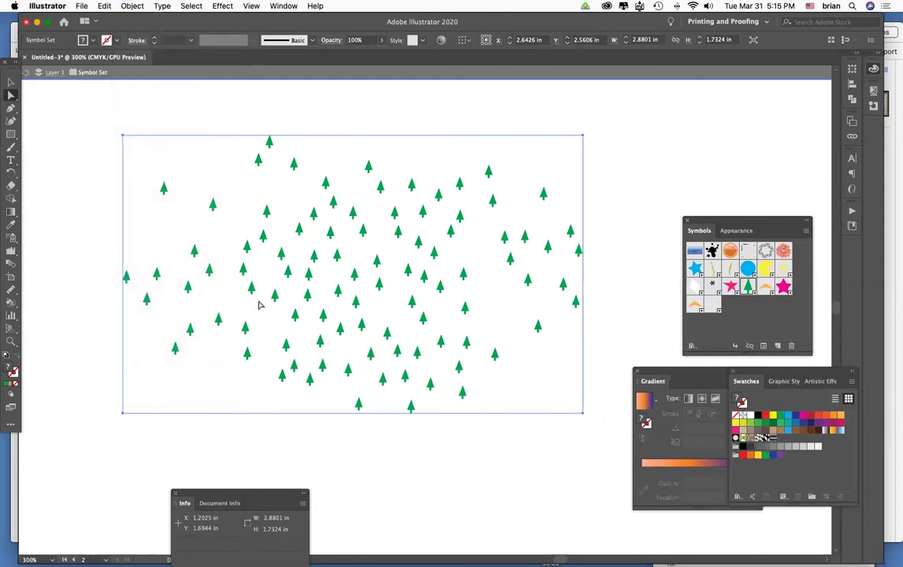
{"action": "left_click", "coordinate": [211, 115]}
{"action": "left_click", "coordinate": [269, 144]}
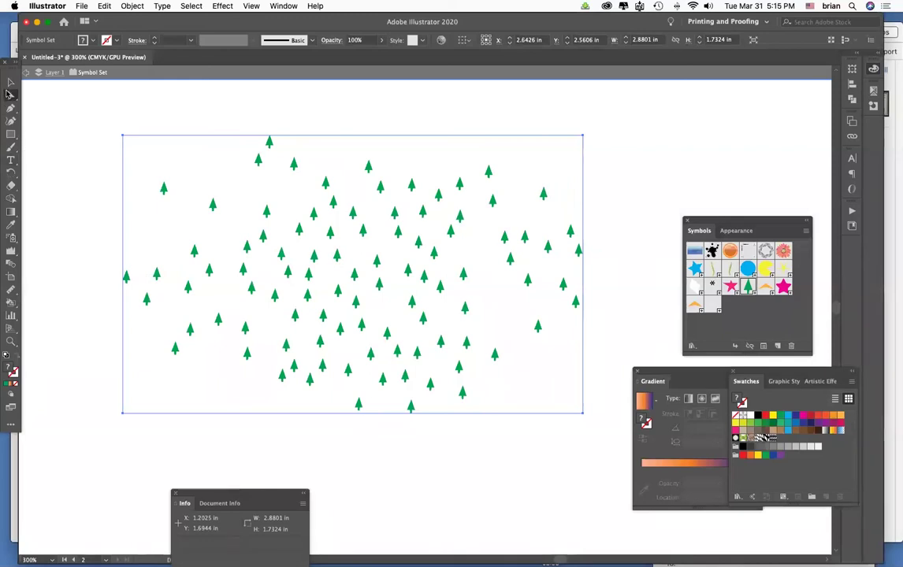
{"action": "left_click", "coordinate": [11, 95]}
Spray more trees into the set with the Symbol Sprayer, then remove some along its upper edge, leaving it about 2.9 by 1.6 in.
{"action": "left_click", "coordinate": [11, 239]}
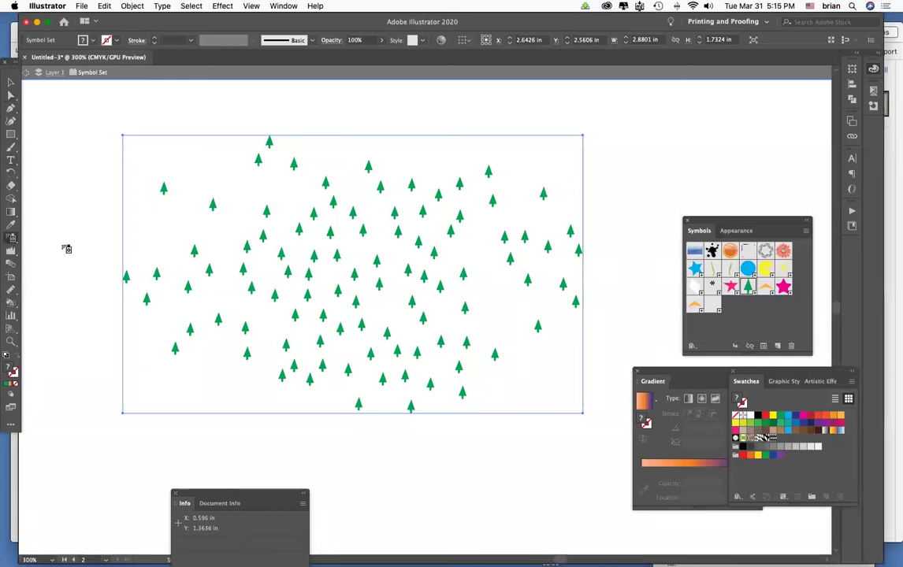
{"action": "mouse_move", "coordinate": [343, 244]}
{"action": "left_mouse_down"}
{"action": "mouse_move", "coordinate": [286, 237]}
{"action": "mouse_move", "coordinate": [256, 216]}
{"action": "mouse_move", "coordinate": [283, 225]}
{"action": "mouse_move", "coordinate": [191, 239]}
{"action": "mouse_move", "coordinate": [289, 278]}
{"action": "mouse_move", "coordinate": [403, 346]}
{"action": "mouse_move", "coordinate": [398, 321]}
{"action": "mouse_move", "coordinate": [438, 281]}
{"action": "mouse_move", "coordinate": [523, 282]}
{"action": "mouse_move", "coordinate": [368, 290]}
{"action": "mouse_move", "coordinate": [525, 280]}
{"action": "left_mouse_up"}
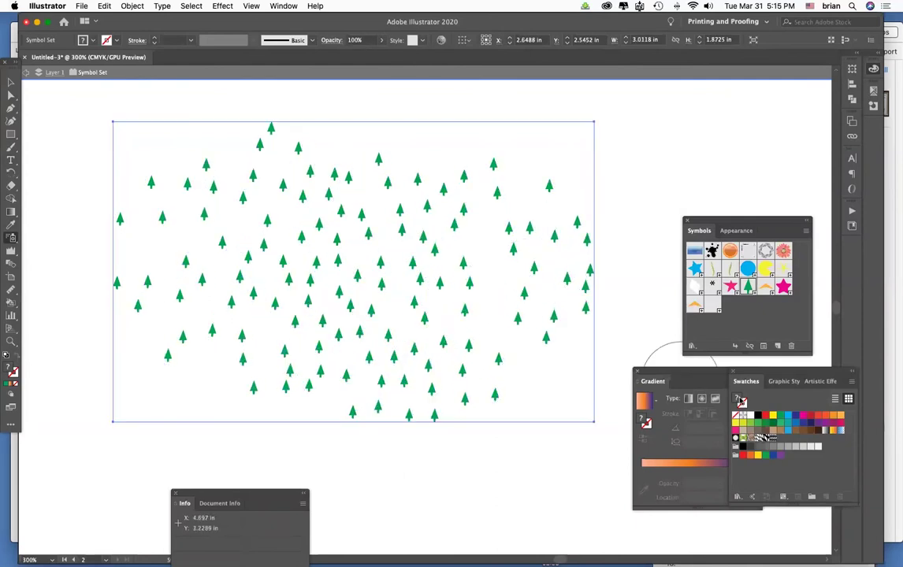
{"action": "mouse_move", "coordinate": [236, 188]}
{"action": "left_mouse_down"}
{"action": "mouse_move", "coordinate": [158, 193]}
{"action": "mouse_move", "coordinate": [268, 159]}
{"action": "left_mouse_up"}
{"action": "mouse_move", "coordinate": [489, 180]}
{"action": "left_mouse_down"}
{"action": "mouse_move", "coordinate": [413, 158]}
{"action": "mouse_move", "coordinate": [167, 178]}
{"action": "left_mouse_up"}
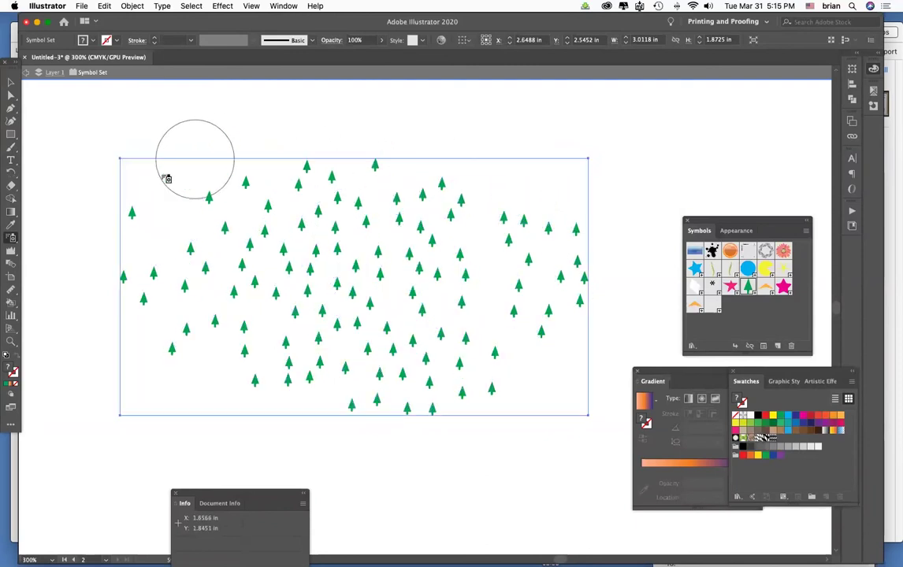
Push trees around the upper and right parts of the set with the Symbol Shifter, spreading it to about 3.0 by 1.8 in.
{"action": "left_click", "coordinate": [11, 241]}
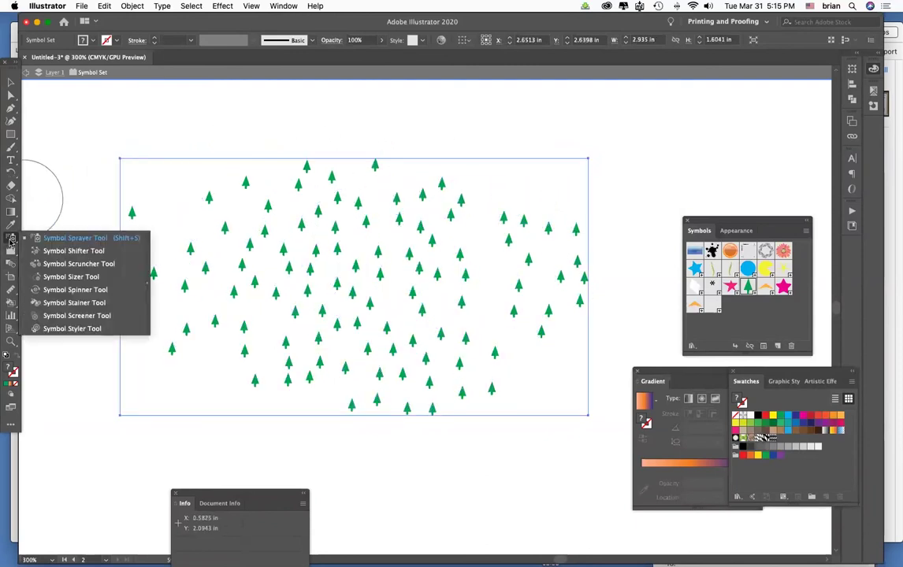
{"action": "left_click", "coordinate": [74, 251]}
{"action": "mouse_move", "coordinate": [208, 256]}
{"action": "left_mouse_down"}
{"action": "mouse_move", "coordinate": [239, 262]}
{"action": "mouse_move", "coordinate": [141, 192]}
{"action": "mouse_move", "coordinate": [256, 245]}
{"action": "mouse_move", "coordinate": [236, 177]}
{"action": "mouse_move", "coordinate": [312, 202]}
{"action": "mouse_move", "coordinate": [329, 181]}
{"action": "left_mouse_up"}
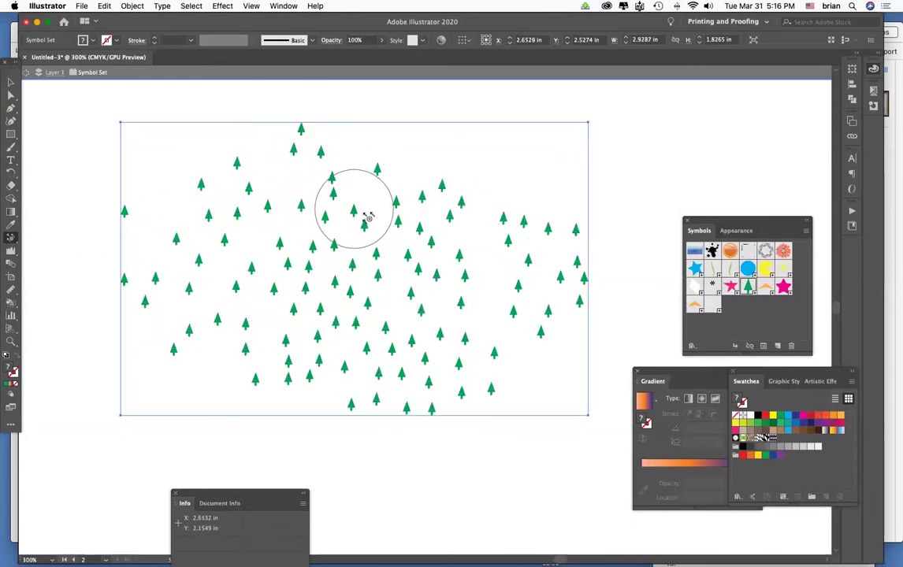
{"action": "mouse_move", "coordinate": [443, 276]}
{"action": "left_mouse_down"}
{"action": "mouse_move", "coordinate": [431, 202]}
{"action": "mouse_move", "coordinate": [441, 215]}
{"action": "mouse_move", "coordinate": [464, 209]}
{"action": "mouse_move", "coordinate": [387, 198]}
{"action": "mouse_move", "coordinate": [319, 221]}
{"action": "left_mouse_up"}
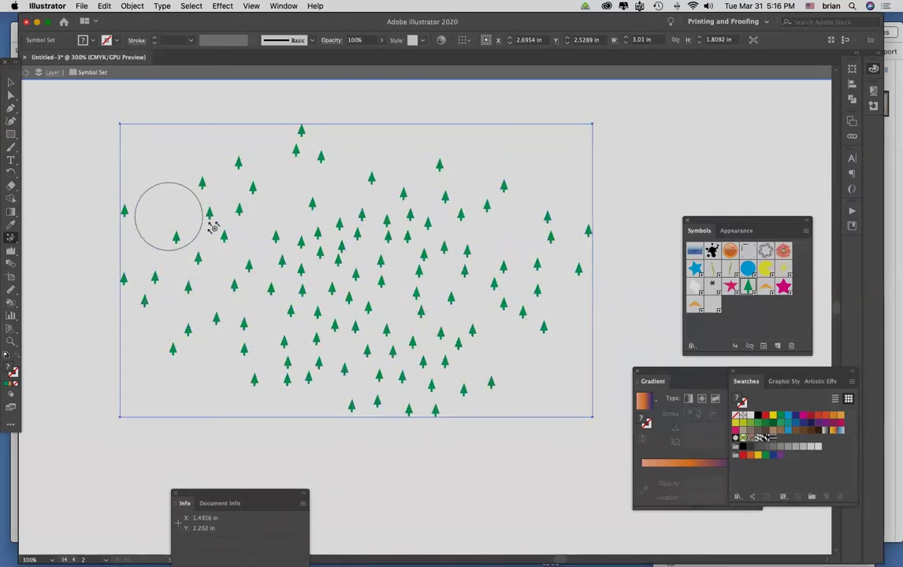
Bunch the trees toward the middle of the set with the Symbol Scruncher, using an enlarged brush.
{"action": "left_click", "coordinate": [11, 239]}
{"action": "left_click", "coordinate": [77, 264]}
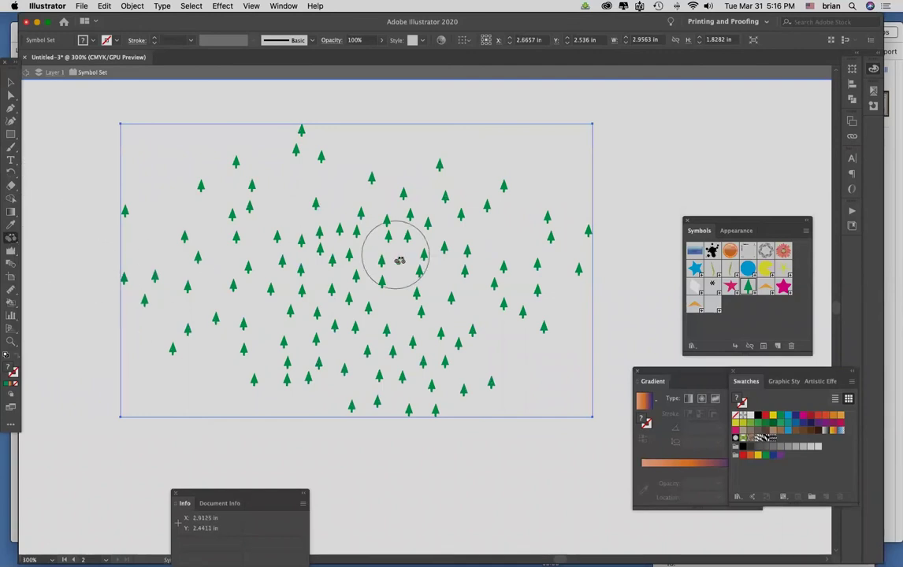
{"action": "left_click_drag", "start_coordinate": [352, 271], "coordinate": [349, 305]}
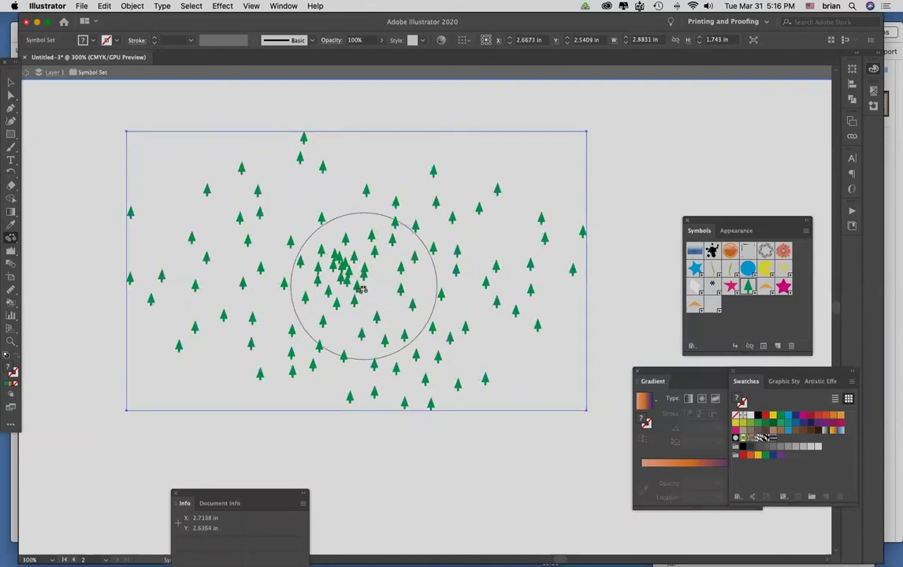
{"action": "key", "text": "bracketright"}
{"action": "key", "text": "bracketright"}
{"action": "key", "text": "bracketright"}
{"action": "mouse_move", "coordinate": [355, 281]}
{"action": "left_mouse_down"}
{"action": "mouse_move", "coordinate": [408, 314]}
{"action": "mouse_move", "coordinate": [393, 281]}
{"action": "mouse_move", "coordinate": [353, 293]}
{"action": "left_mouse_up"}
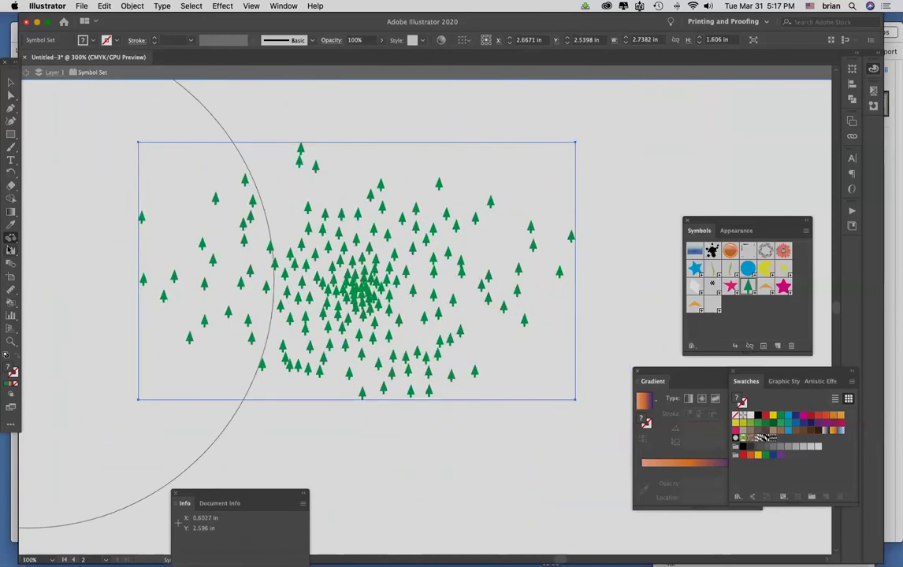
Enlarge the trees left of the set's centre and shrink those right of it with the Symbol Sizer.
{"action": "left_click", "coordinate": [7, 238]}
{"action": "left_click", "coordinate": [73, 278]}
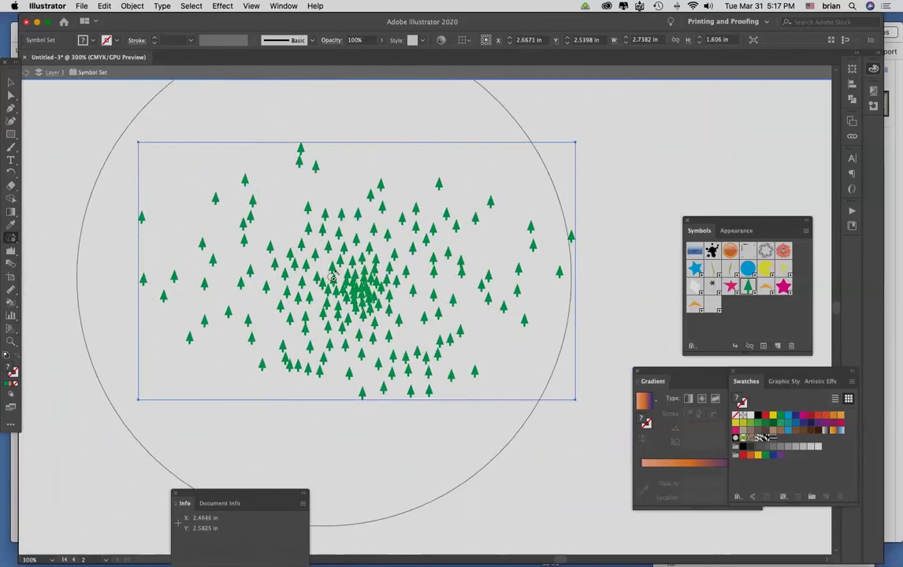
{"action": "mouse_move", "coordinate": [322, 276]}
{"action": "left_mouse_down"}
{"action": "mouse_move", "coordinate": [298, 282]}
{"action": "mouse_move", "coordinate": [252, 262]}
{"action": "mouse_move", "coordinate": [242, 240]}
{"action": "mouse_move", "coordinate": [290, 266]}
{"action": "mouse_move", "coordinate": [268, 311]}
{"action": "left_mouse_up"}
{"action": "mouse_move", "coordinate": [439, 284]}
{"action": "left_mouse_down"}
{"action": "mouse_move", "coordinate": [413, 282]}
{"action": "mouse_move", "coordinate": [407, 312]}
{"action": "mouse_move", "coordinate": [413, 307]}
{"action": "mouse_move", "coordinate": [389, 304]}
{"action": "left_mouse_up"}
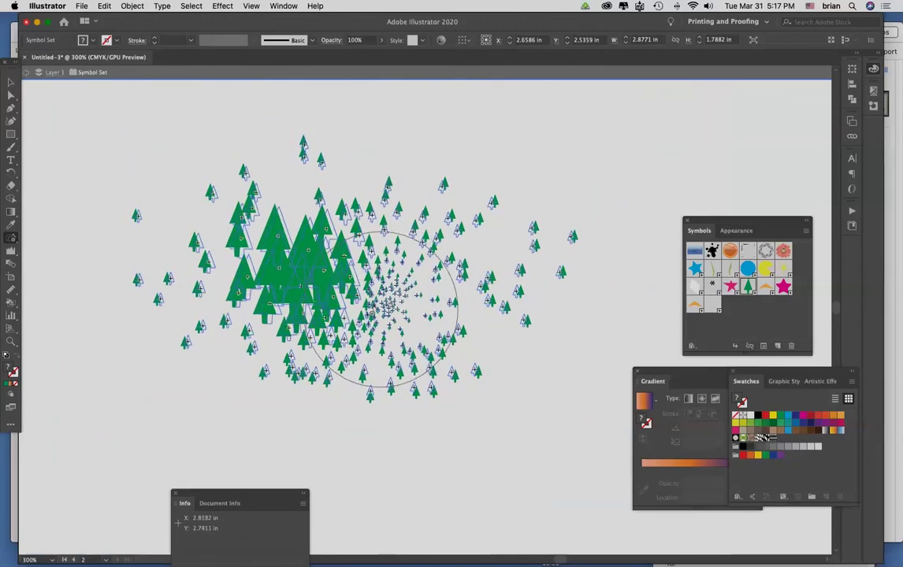
Rotate trees across the set in varying directions with the Symbol Spinner, tilting the large trees toward the upper right.
{"action": "left_click_drag", "start_coordinate": [11, 238], "coordinate": [60, 268]}
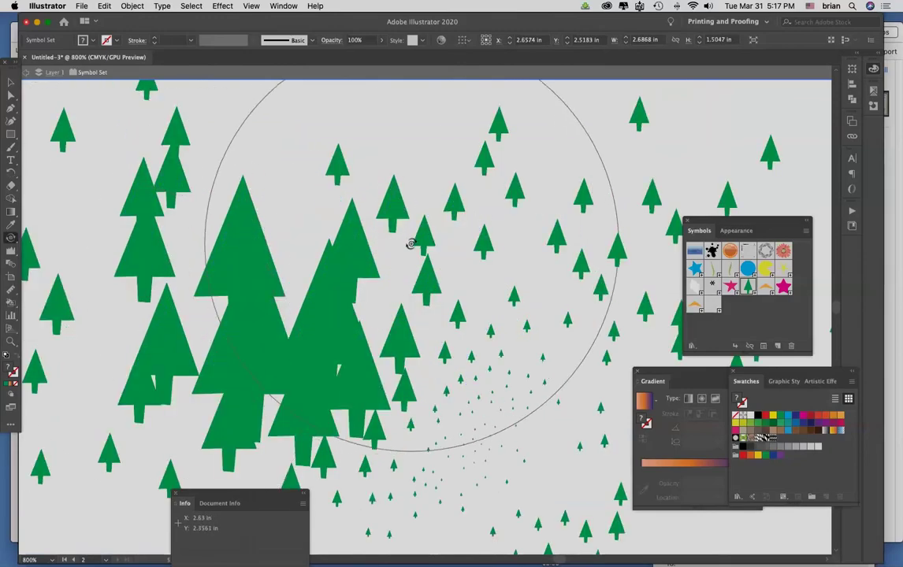
{"action": "mouse_move", "coordinate": [412, 244]}
{"action": "left_mouse_down"}
{"action": "mouse_move", "coordinate": [440, 222]}
{"action": "mouse_move", "coordinate": [484, 234]}
{"action": "mouse_move", "coordinate": [509, 169]}
{"action": "mouse_move", "coordinate": [473, 197]}
{"action": "left_mouse_up"}
{"action": "mouse_move", "coordinate": [262, 268]}
{"action": "left_mouse_down"}
{"action": "mouse_move", "coordinate": [315, 224]}
{"action": "mouse_move", "coordinate": [333, 342]}
{"action": "mouse_move", "coordinate": [362, 303]}
{"action": "mouse_move", "coordinate": [499, 272]}
{"action": "left_mouse_up"}
{"action": "mouse_move", "coordinate": [737, 200]}
{"action": "left_mouse_down"}
{"action": "mouse_move", "coordinate": [715, 190]}
{"action": "mouse_move", "coordinate": [732, 182]}
{"action": "mouse_move", "coordinate": [709, 147]}
{"action": "left_mouse_up"}
{"action": "mouse_move", "coordinate": [548, 482]}
{"action": "left_mouse_down"}
{"action": "mouse_move", "coordinate": [526, 456]}
{"action": "mouse_move", "coordinate": [509, 412]}
{"action": "mouse_move", "coordinate": [415, 431]}
{"action": "mouse_move", "coordinate": [417, 407]}
{"action": "mouse_move", "coordinate": [272, 357]}
{"action": "left_mouse_up"}
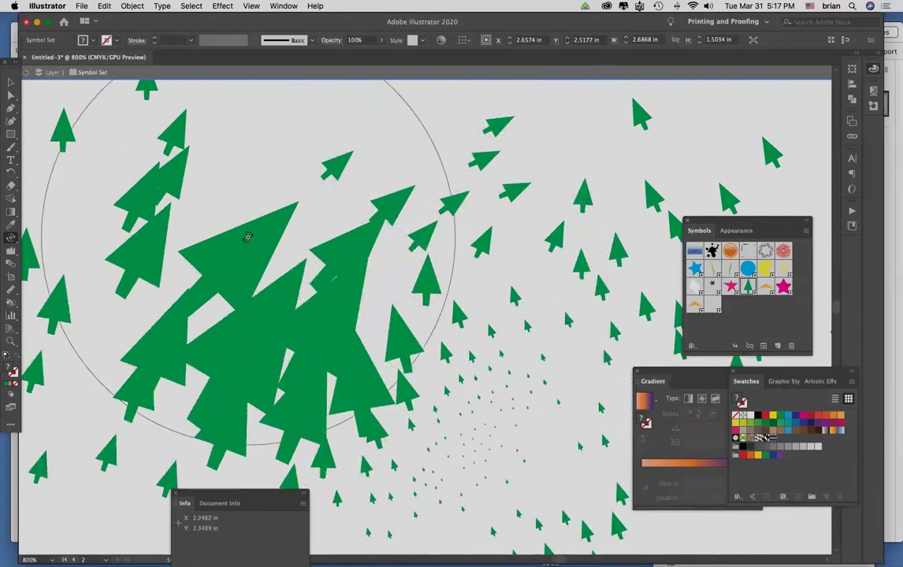
Stain the large trees in the left part of the set dark blue with the Symbol Stainer.
{"action": "left_click", "coordinate": [10, 239]}
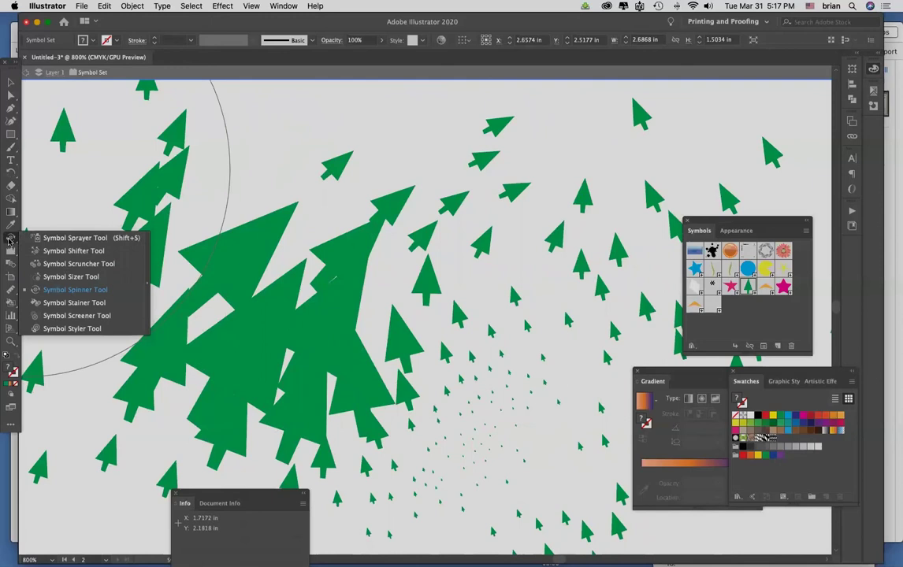
{"action": "left_click", "coordinate": [78, 304]}
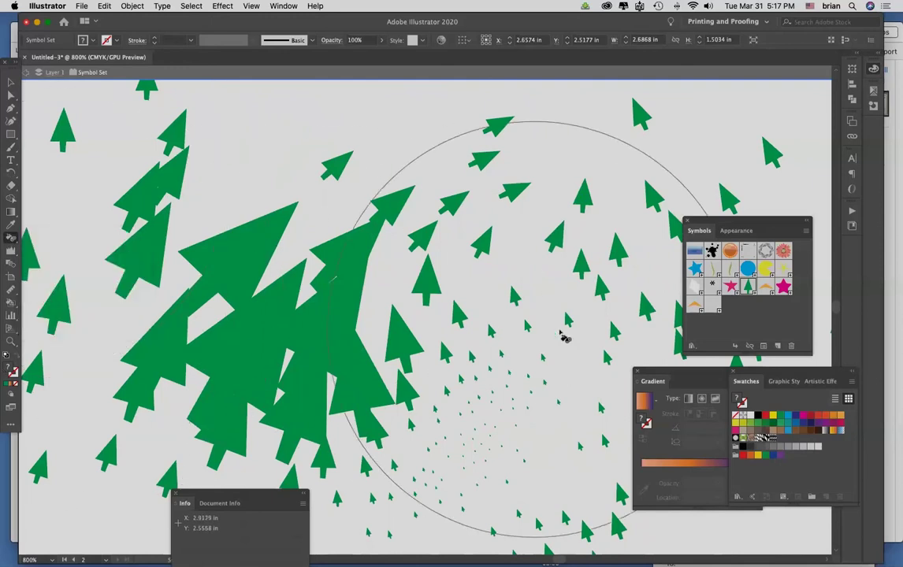
{"action": "left_click", "coordinate": [334, 314]}
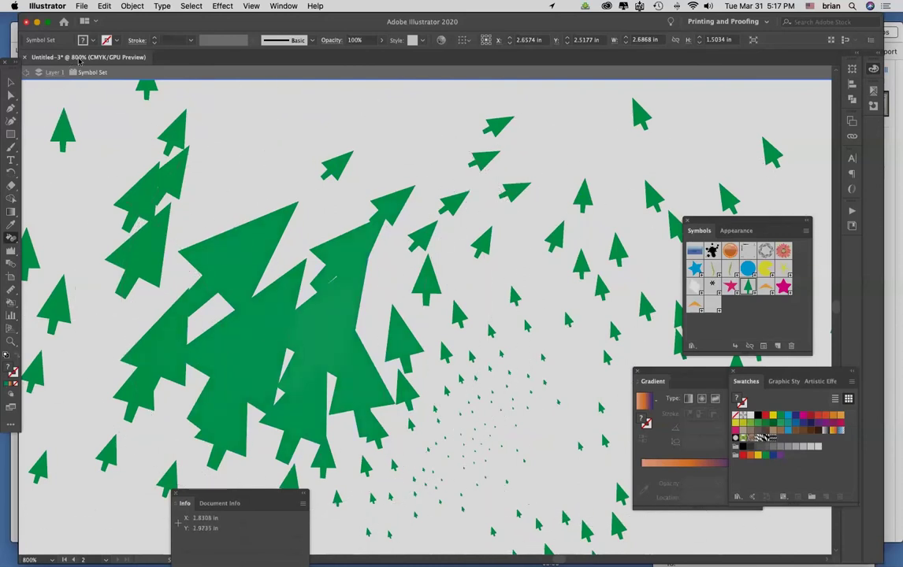
{"action": "left_click", "coordinate": [93, 42]}
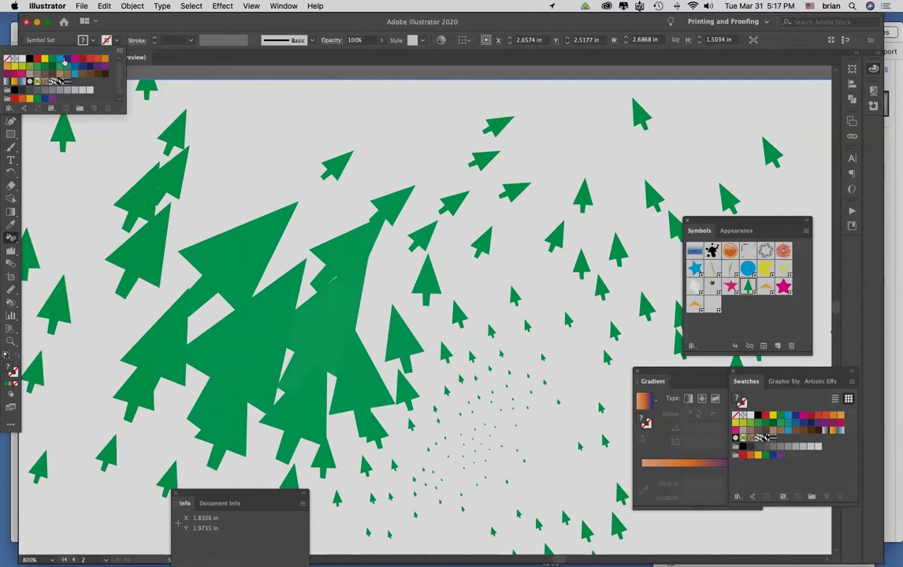
{"action": "left_click", "coordinate": [327, 341]}
{"action": "mouse_move", "coordinate": [322, 333]}
{"action": "left_mouse_down"}
{"action": "mouse_move", "coordinate": [247, 268]}
{"action": "mouse_move", "coordinate": [133, 256]}
{"action": "mouse_move", "coordinate": [115, 222]}
{"action": "mouse_move", "coordinate": [574, 353]}
{"action": "mouse_move", "coordinate": [549, 327]}
{"action": "left_mouse_up"}
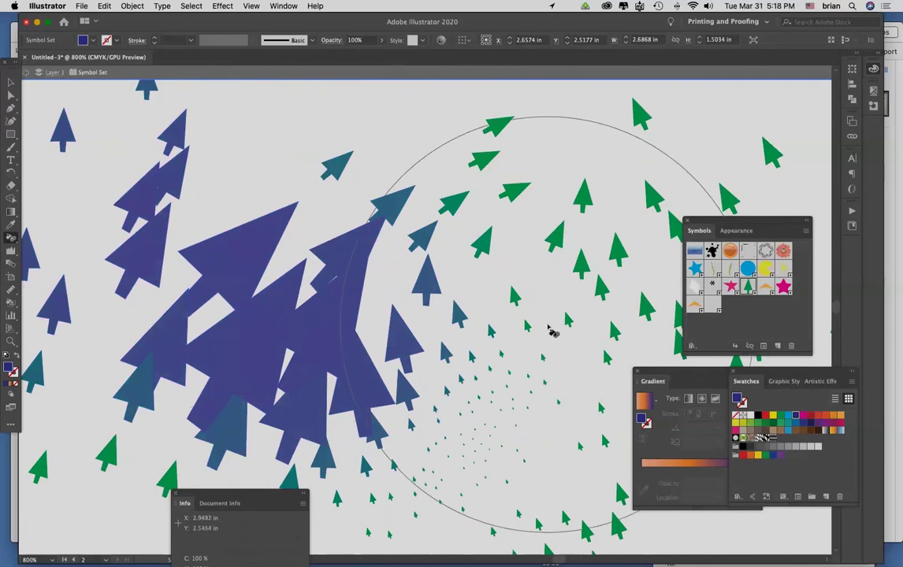
Restore green on the trees around the middle of the set and stain the trees on its right side black.
{"action": "mouse_move", "coordinate": [423, 334]}
{"action": "left_mouse_down"}
{"action": "mouse_move", "coordinate": [430, 317]}
{"action": "mouse_move", "coordinate": [744, 293]}
{"action": "left_mouse_up"}
{"action": "mouse_move", "coordinate": [423, 348]}
{"action": "left_mouse_down"}
{"action": "mouse_move", "coordinate": [429, 339]}
{"action": "mouse_move", "coordinate": [362, 322]}
{"action": "mouse_move", "coordinate": [654, 332]}
{"action": "left_mouse_up"}
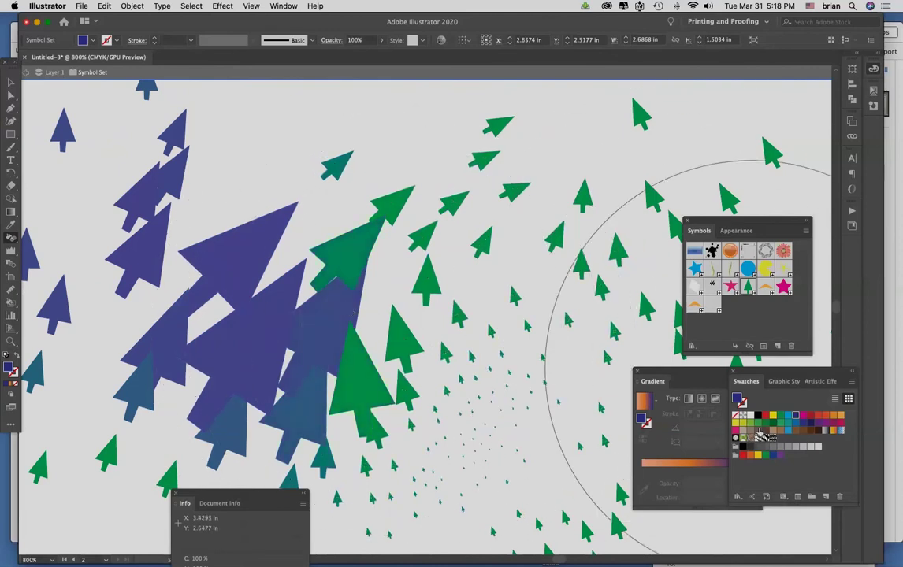
{"action": "left_click", "coordinate": [758, 417]}
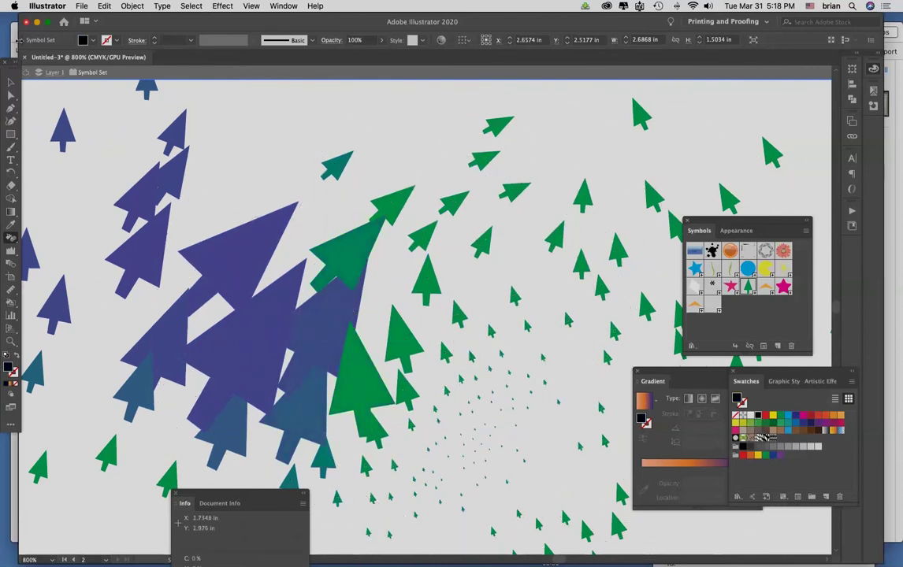
{"action": "mouse_move", "coordinate": [575, 275]}
{"action": "left_mouse_down"}
{"action": "mouse_move", "coordinate": [620, 228]}
{"action": "mouse_move", "coordinate": [639, 192]}
{"action": "mouse_move", "coordinate": [639, 162]}
{"action": "left_mouse_up"}
Fade the trees around the middle of the set with the Symbol Screener, then bring back the green trees' opacity.
{"action": "left_click", "coordinate": [11, 237]}
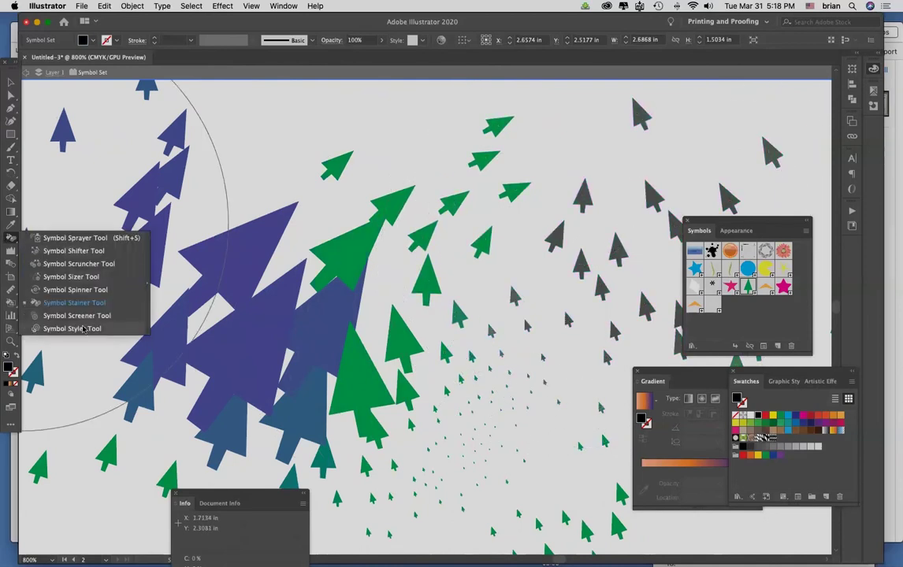
{"action": "left_click", "coordinate": [78, 316]}
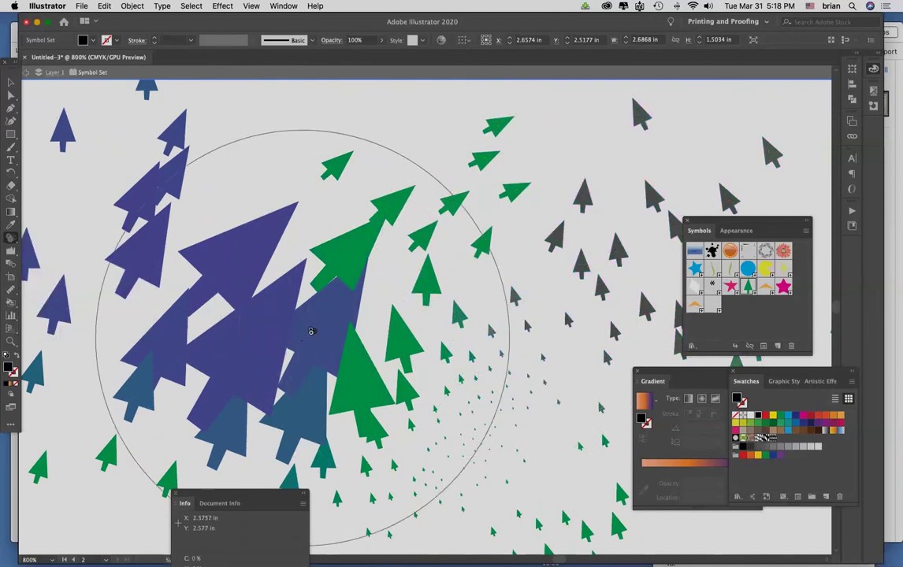
{"action": "left_click_drag", "start_coordinate": [460, 238], "coordinate": [460, 238]}
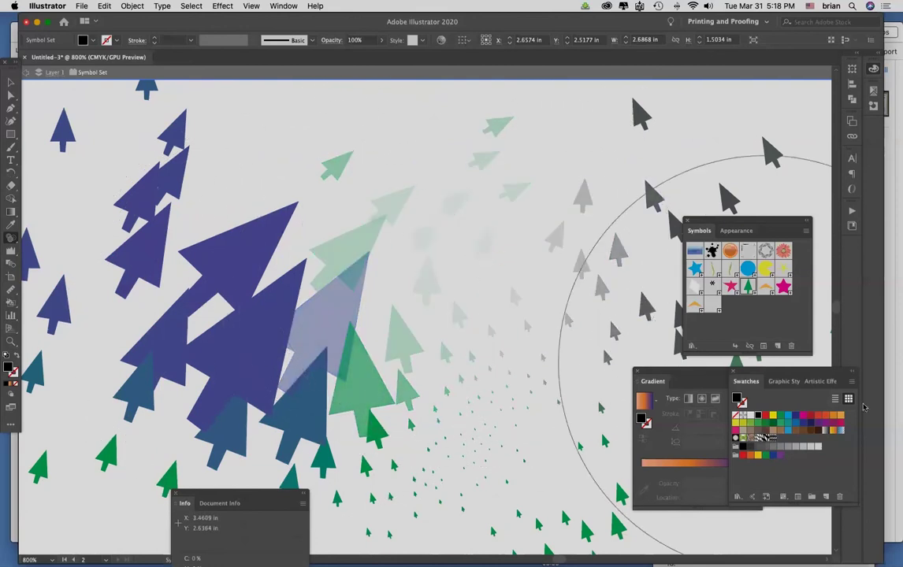
{"action": "left_click_drag", "start_coordinate": [394, 236], "coordinate": [413, 224]}
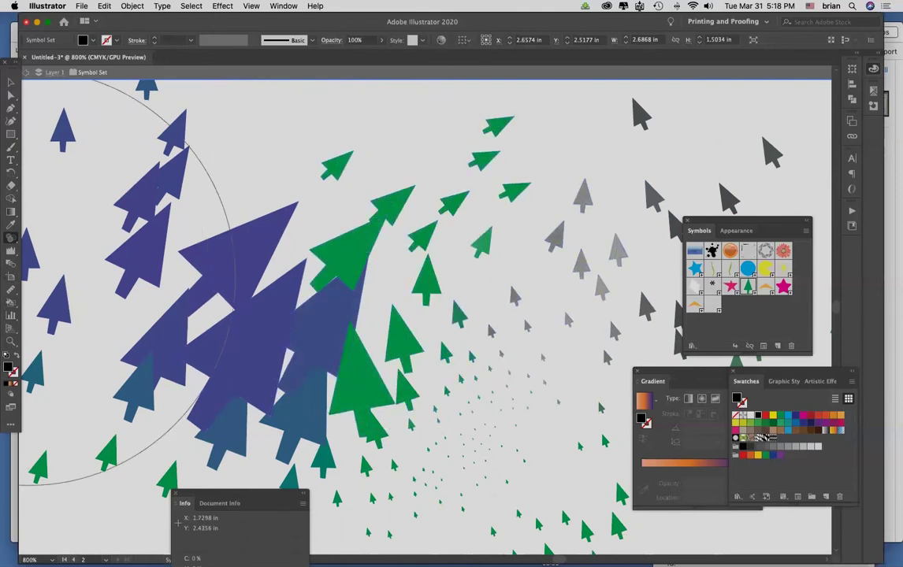
Activate the Symbol Styler and detach the Graphic Styles collection into its own floating panel, browsing through its styles.
{"action": "left_click", "coordinate": [9, 239]}
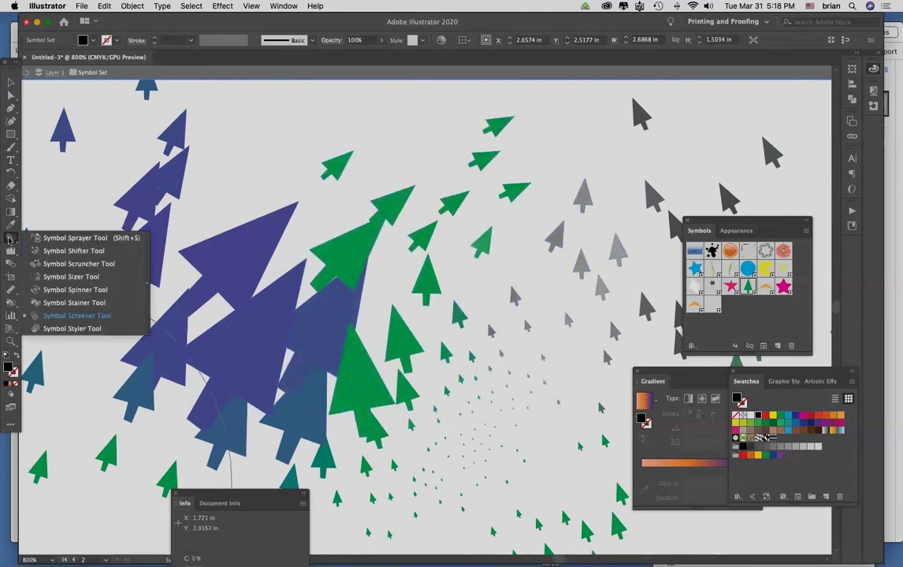
{"action": "left_click", "coordinate": [72, 329]}
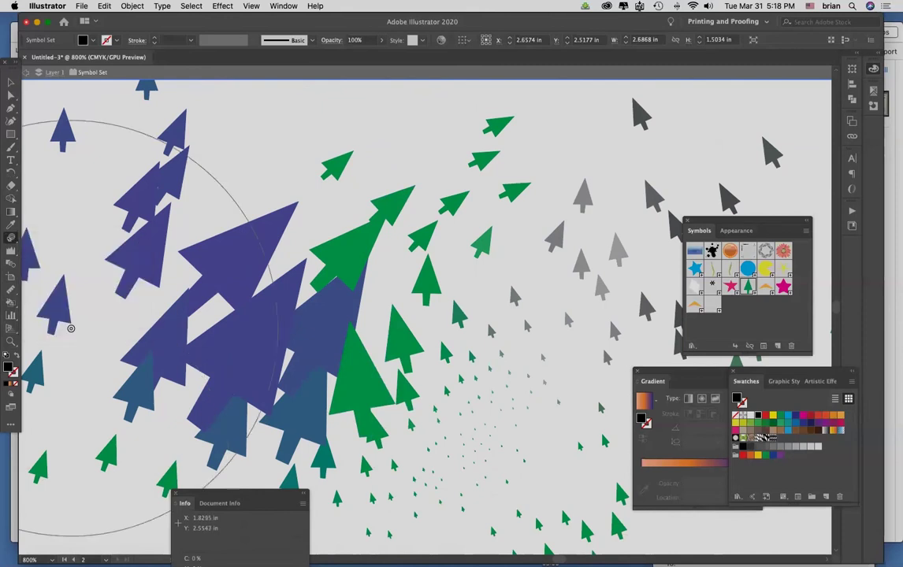
{"action": "left_click_drag", "start_coordinate": [776, 388], "coordinate": [490, 399]}
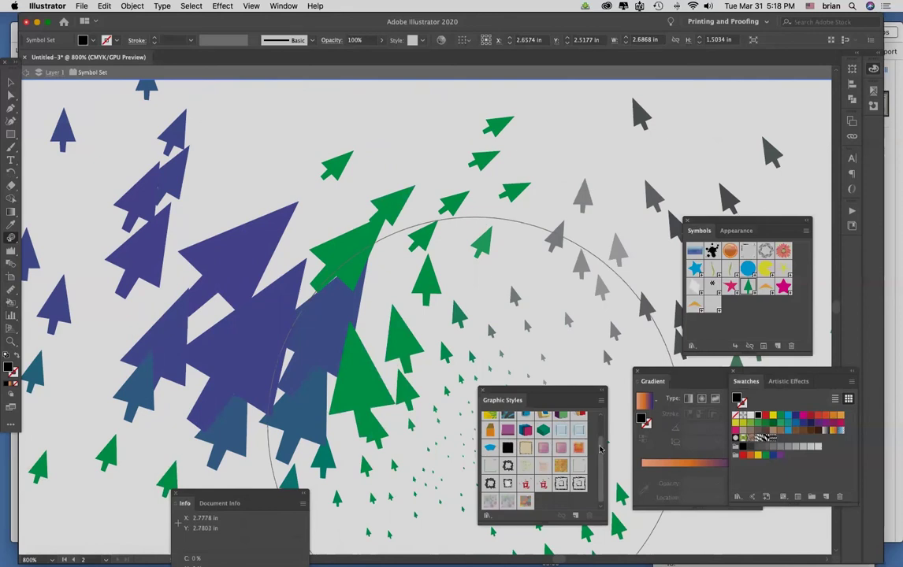
{"action": "scroll", "coordinate": [600, 449], "scroll_direction": "up", "scroll_amount": 2}
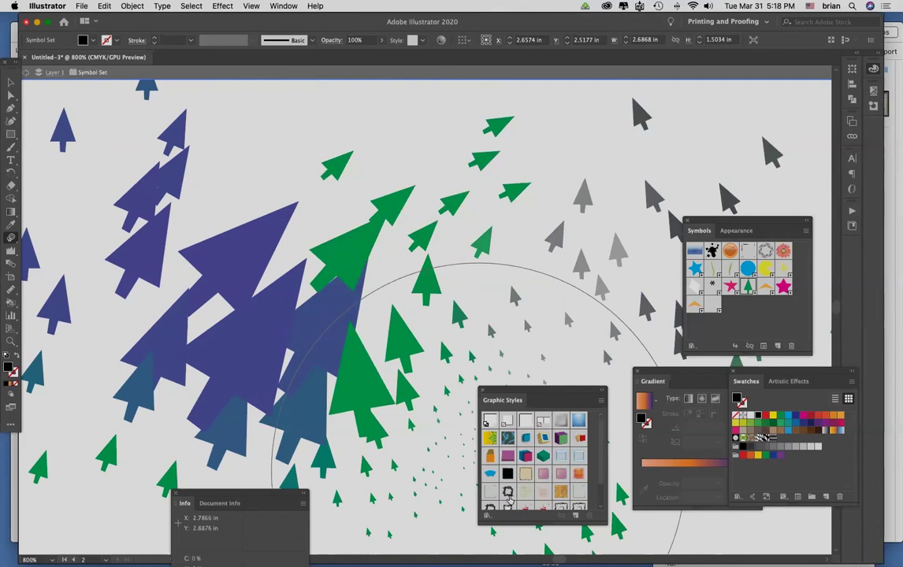
{"action": "scroll", "coordinate": [582, 473], "scroll_direction": "down", "scroll_amount": 1}
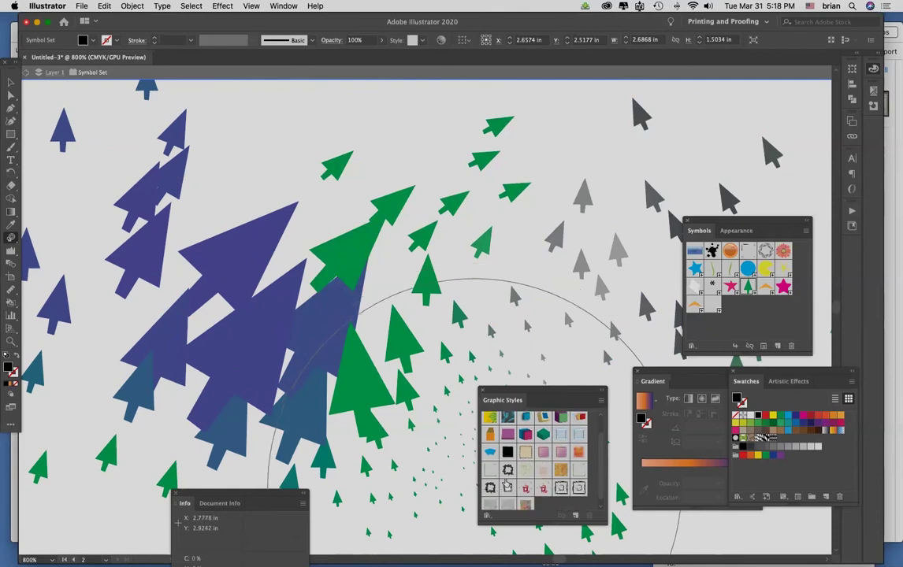
Try a blurred black-and-gray graphic style on the trees around the middle of the set with the Symbol Styler.
{"action": "left_click_drag", "start_coordinate": [486, 201], "coordinate": [451, 209]}
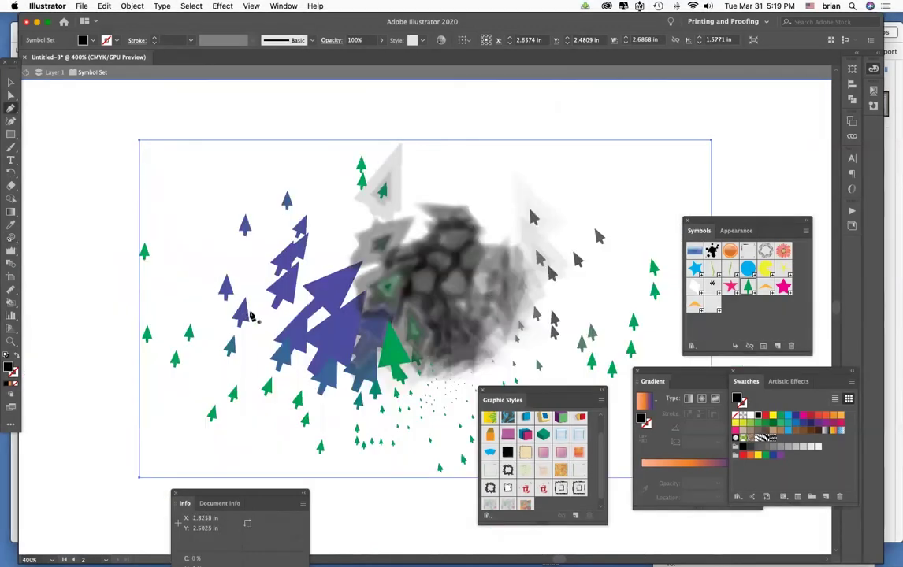
Draw a short path about 0.08 in wide beside the blue trees, apply the magenta 3D graphic style to it, and reselect the symbol set.
{"action": "left_click_drag", "start_coordinate": [250, 316], "coordinate": [320, 269]}
{"action": "left_click", "coordinate": [10, 82]}
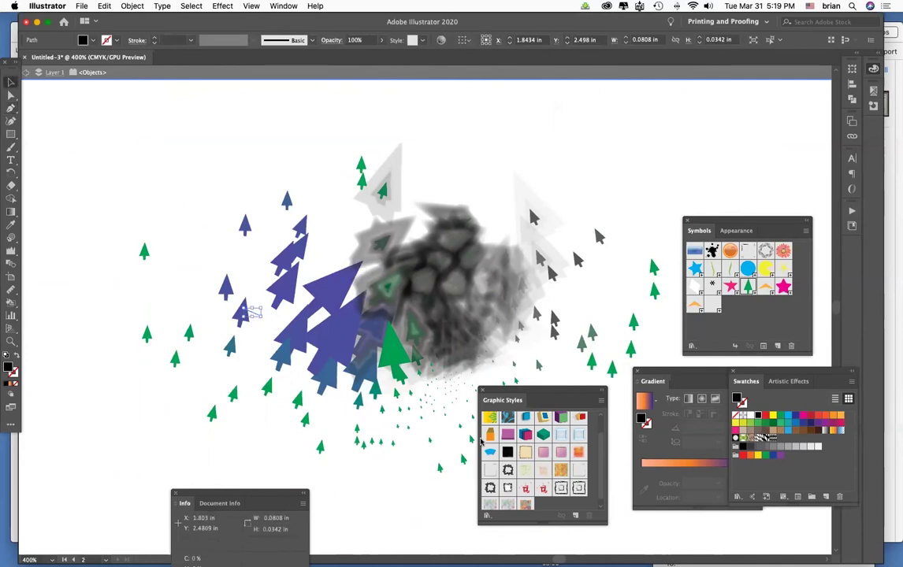
{"action": "left_click", "coordinate": [508, 435]}
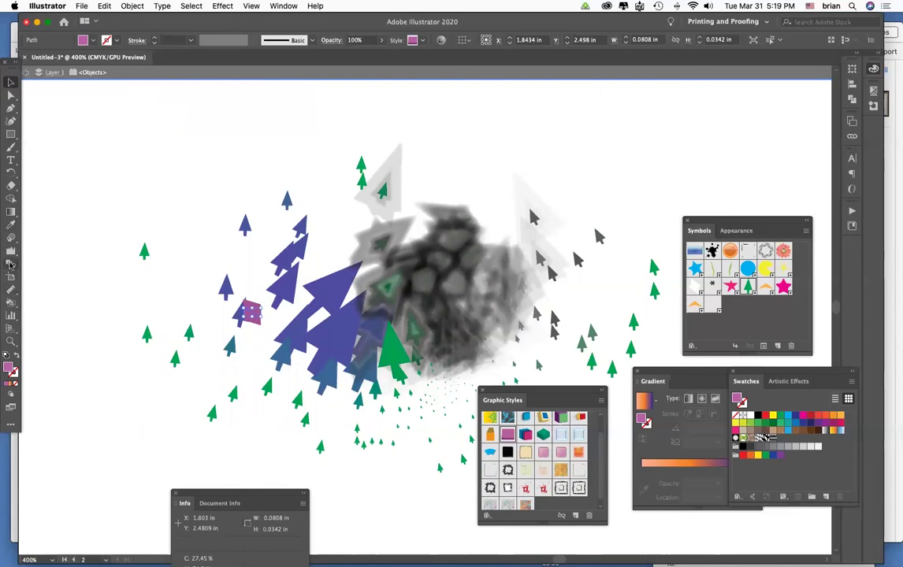
{"action": "left_click", "coordinate": [10, 265]}
{"action": "left_click", "coordinate": [303, 263]}
{"action": "key", "text": "Return"}
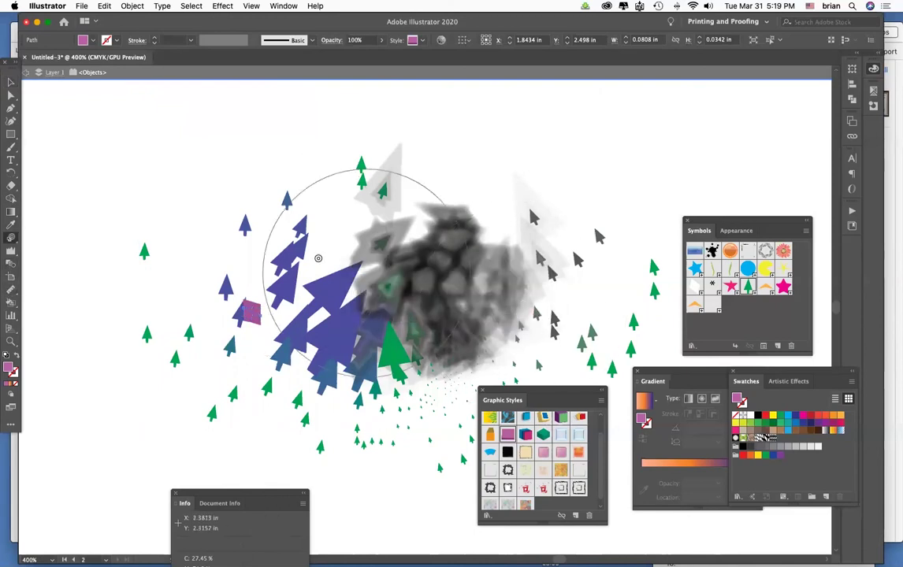
{"action": "left_click", "coordinate": [10, 82]}
{"action": "left_click", "coordinate": [323, 291]}
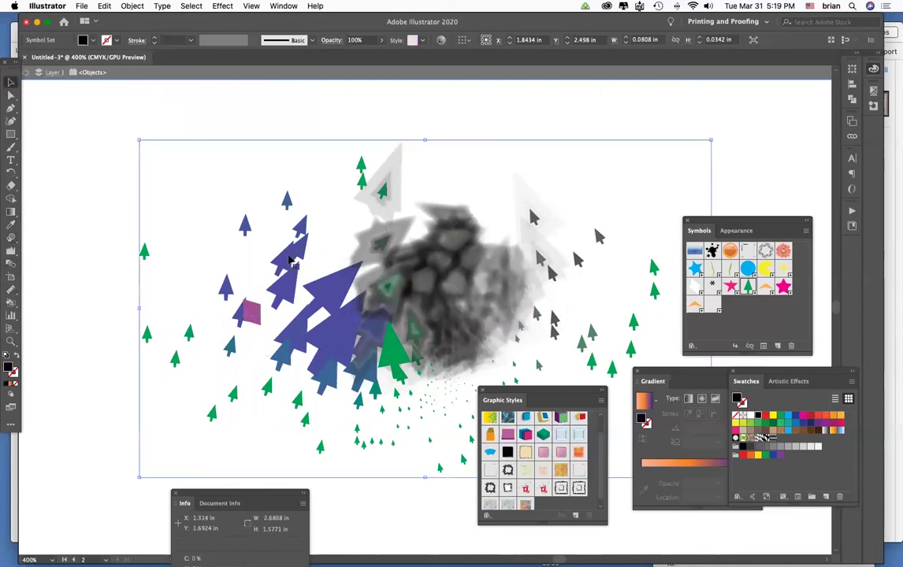
Undo the test path with its magenta style and the blurred styling of the middle trees.
{"action": "key", "text": "super+z"}
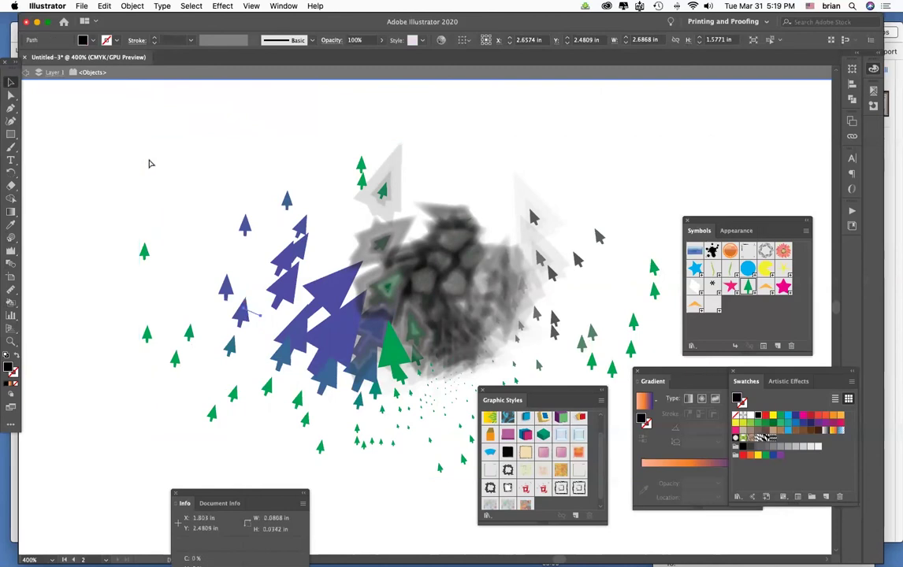
{"action": "key", "text": "super+z"}
{"action": "key", "text": "super+z"}
{"action": "key", "text": "super+z"}
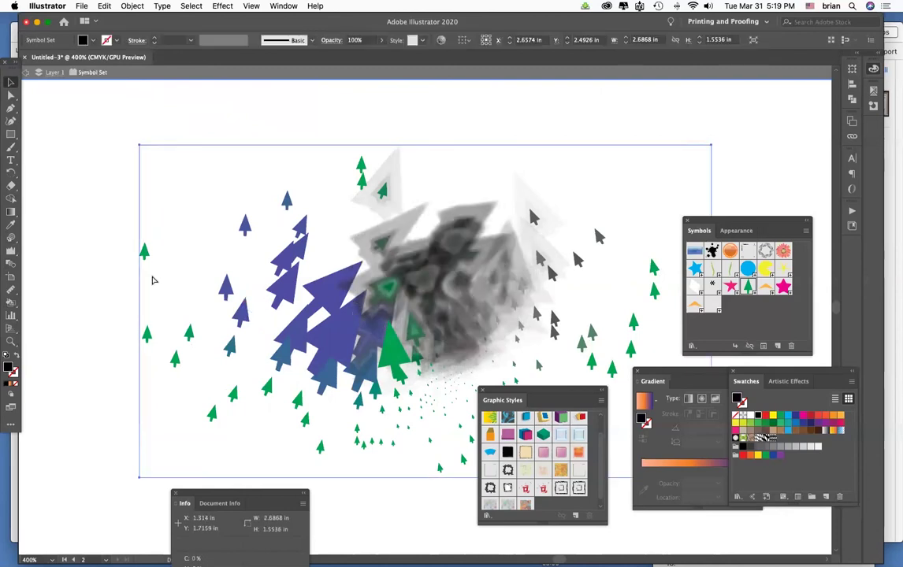
{"action": "key", "text": "super+z"}
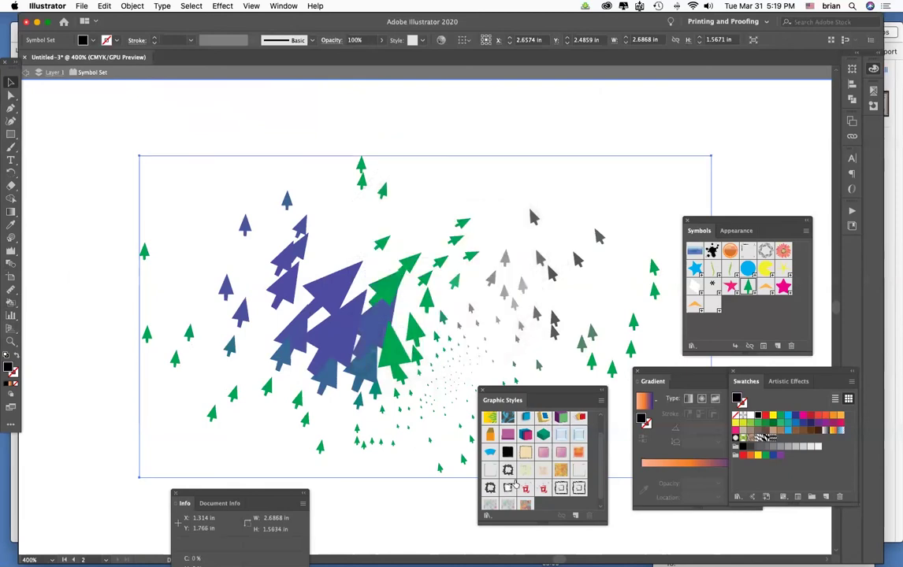
Reactivate the Symbol Styler with its existing options and style the gray trees in the right part of the set with the magenta 3D style.
{"action": "left_click", "coordinate": [11, 238]}
{"action": "double_click", "coordinate": [11, 238]}
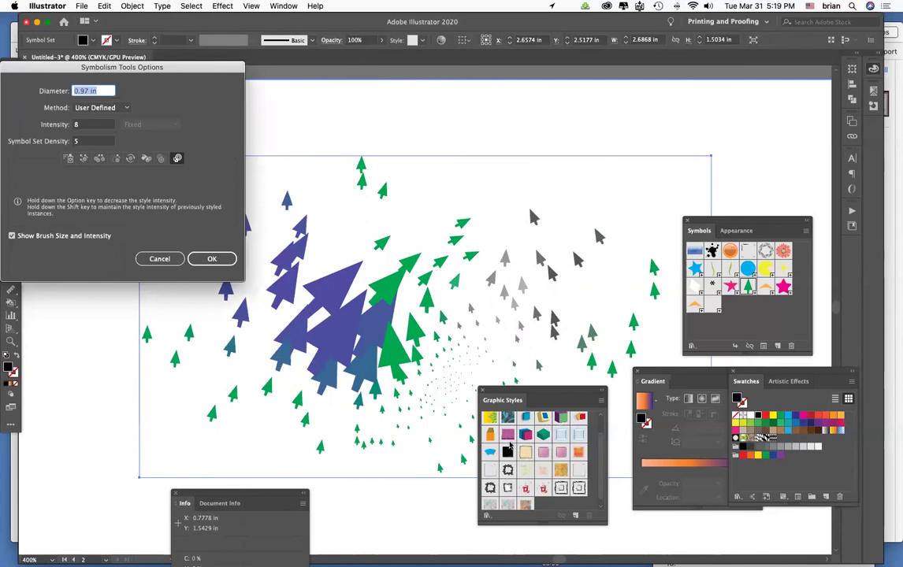
{"action": "left_click", "coordinate": [211, 260]}
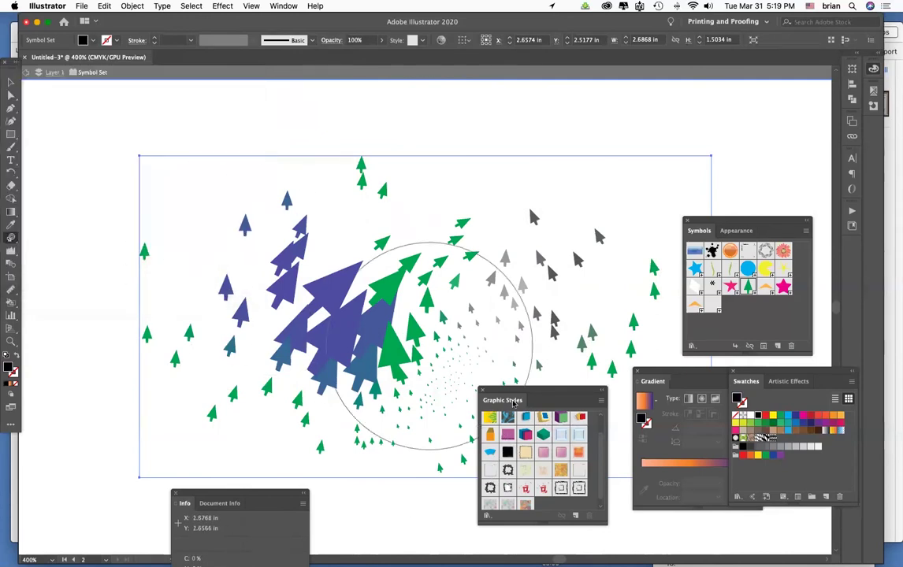
{"action": "mouse_move", "coordinate": [482, 375]}
{"action": "left_mouse_down"}
{"action": "mouse_move", "coordinate": [545, 272]}
{"action": "mouse_move", "coordinate": [554, 282]}
{"action": "mouse_move", "coordinate": [551, 270]}
{"action": "left_mouse_up"}
Apply the magenta 3D style to the blue trees in the left part of the set, then reduce its intensity on them.
{"action": "left_click_drag", "start_coordinate": [271, 350], "coordinate": [280, 354]}
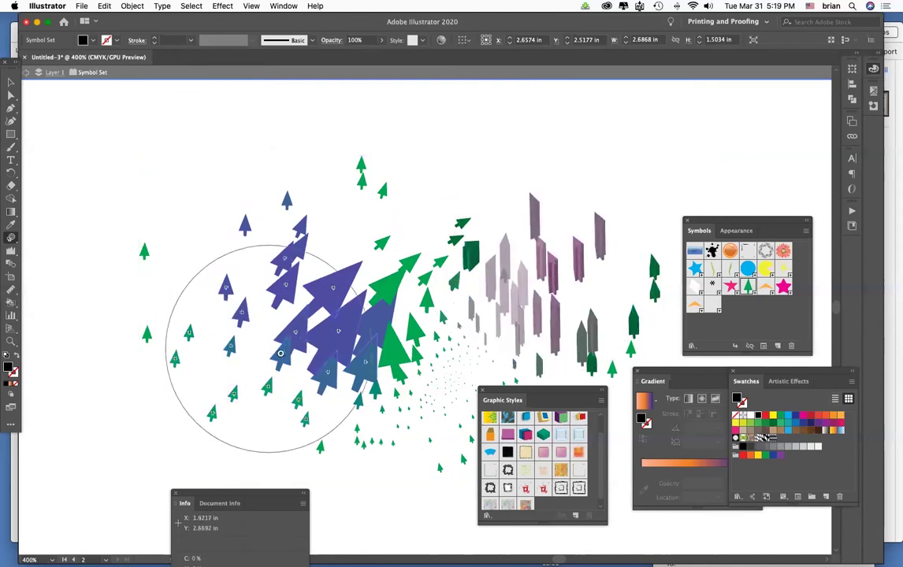
{"action": "left_click_drag", "start_coordinate": [300, 286], "coordinate": [283, 274]}
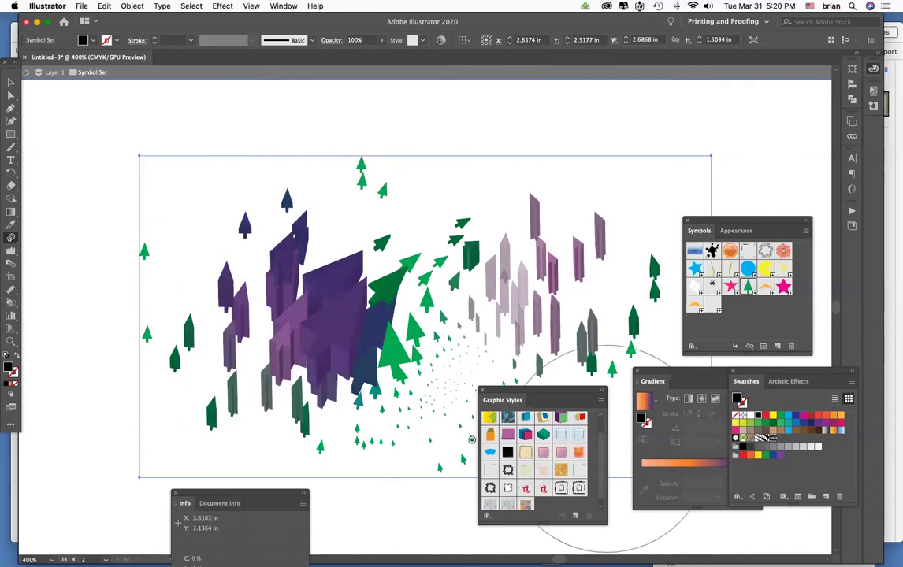
{"action": "left_click_drag", "start_coordinate": [305, 288], "coordinate": [274, 310]}
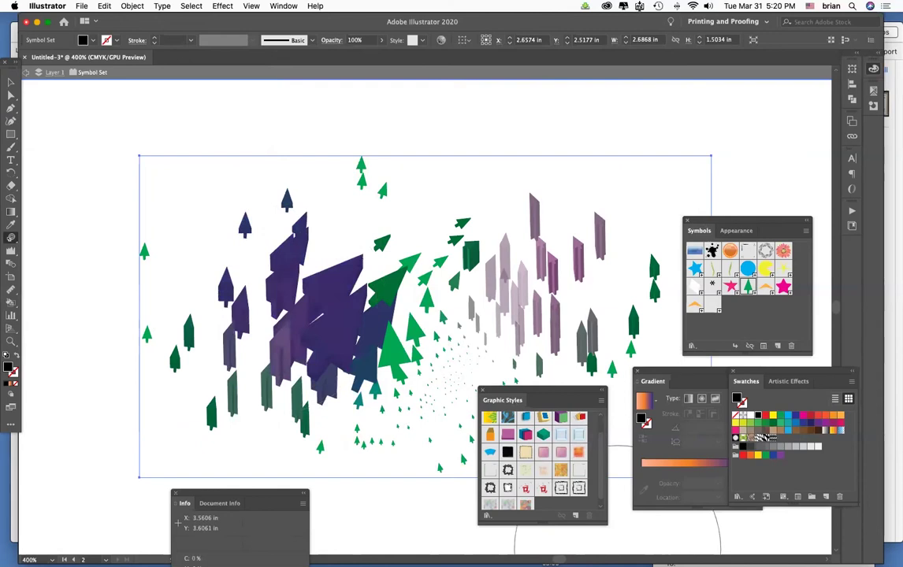